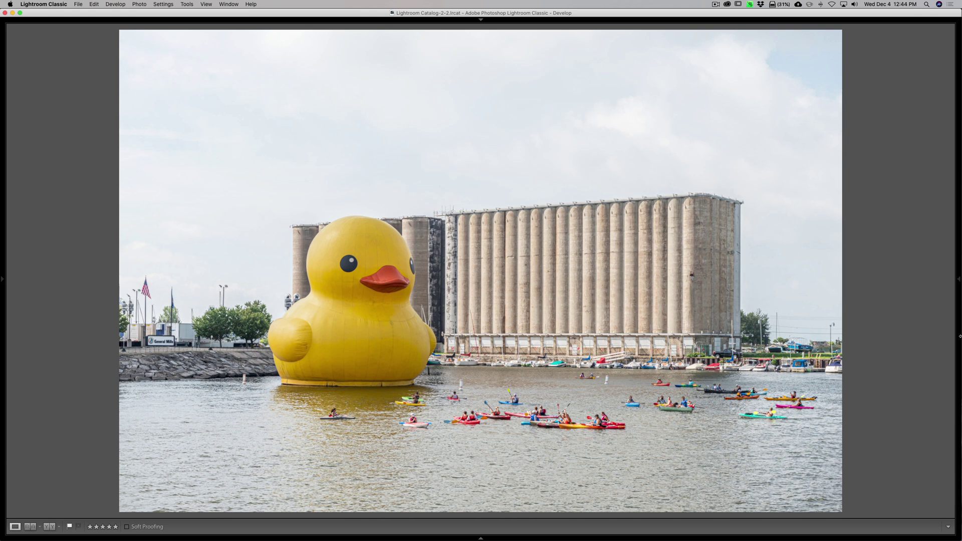
# Step from the original duck photo through the sky photo to the finished composite
pyautogui.press('Right')
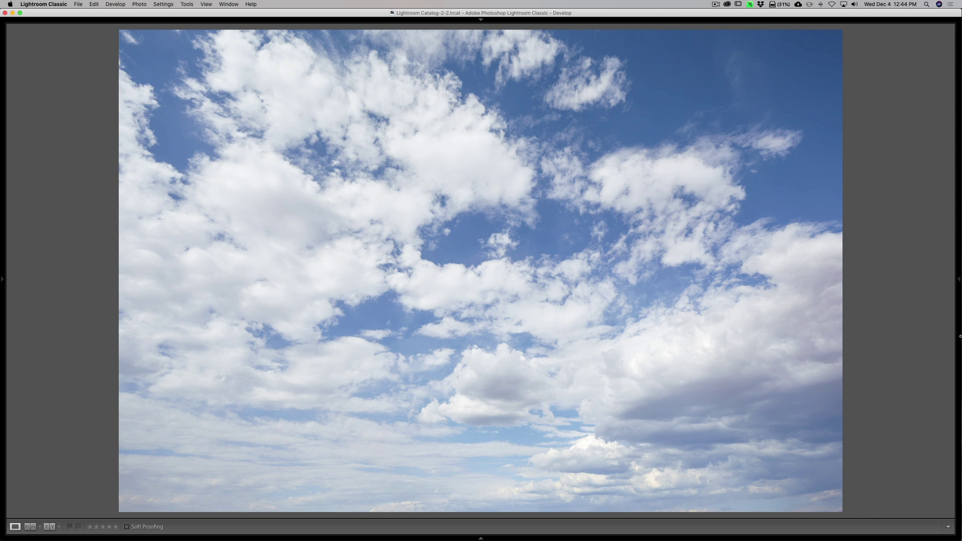
pyautogui.press('Right')
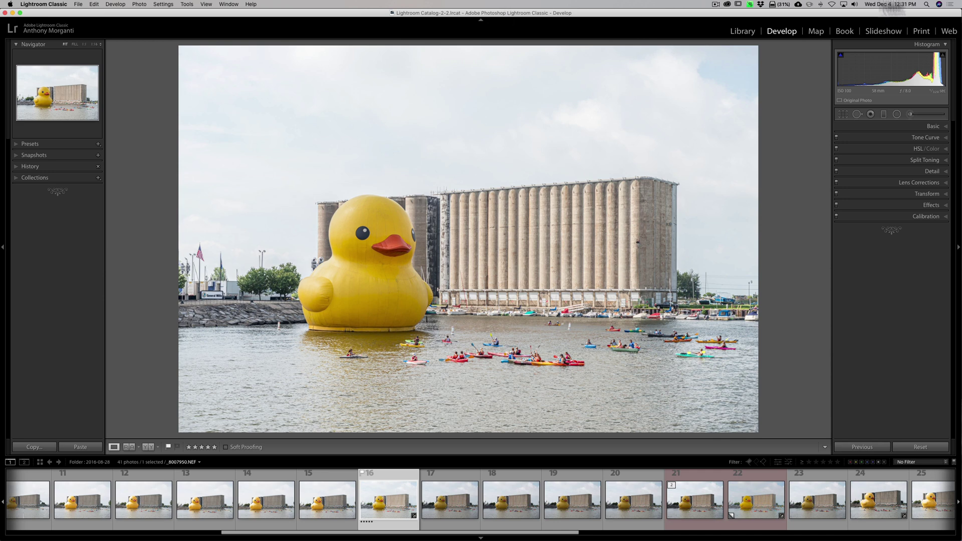
# Add duck harbour photo 16 to the Quick Collection from the filmstrip
pyautogui.click(932, 126)
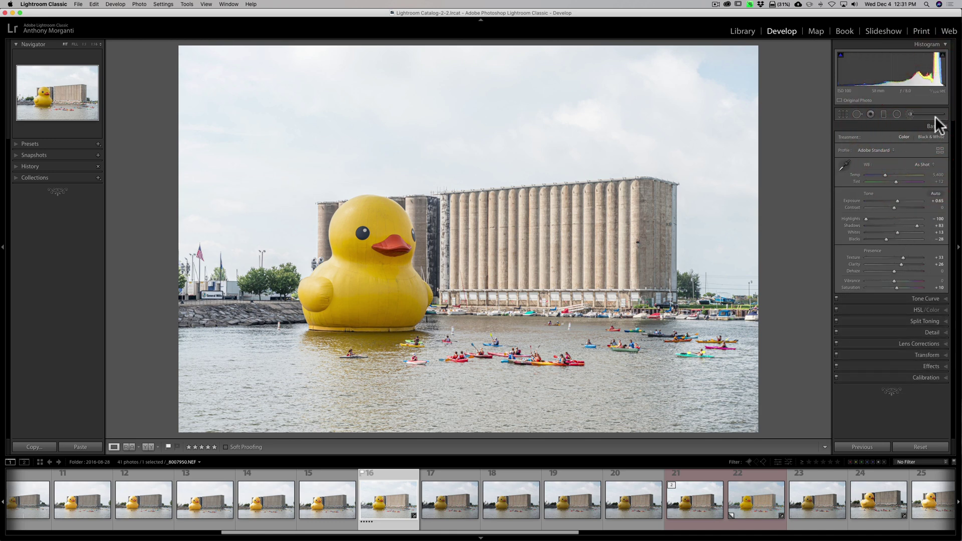
pyautogui.click(928, 127)
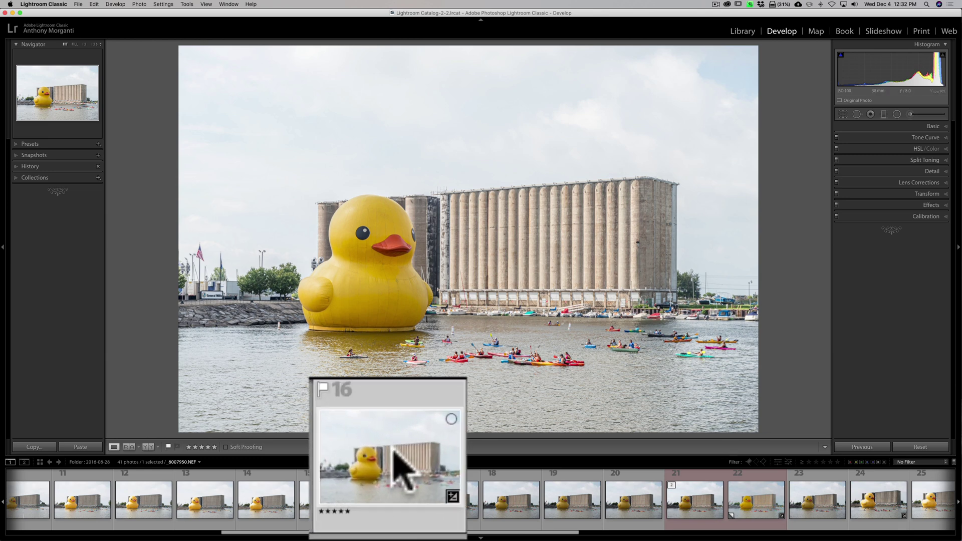
pyautogui.hscroll(1, 396, 493)
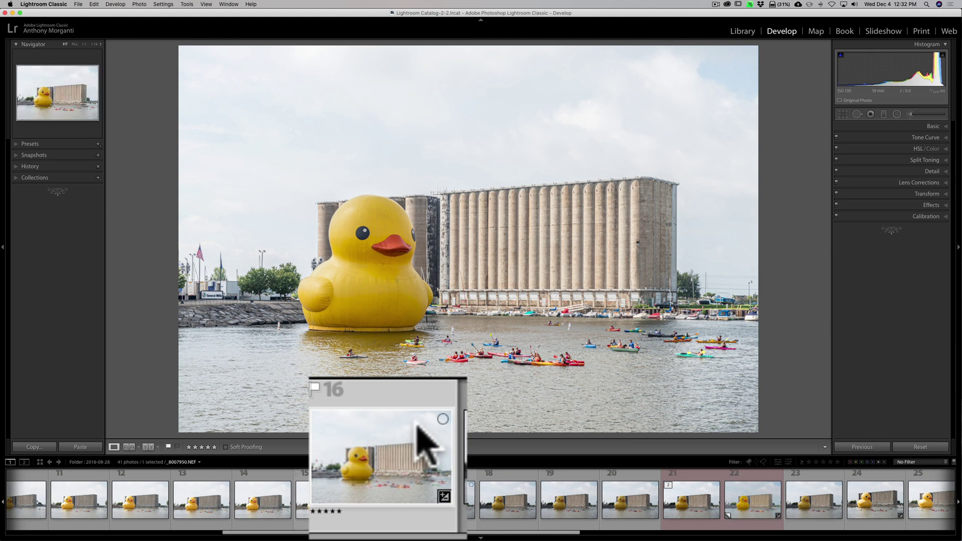
pyautogui.click(443, 419)
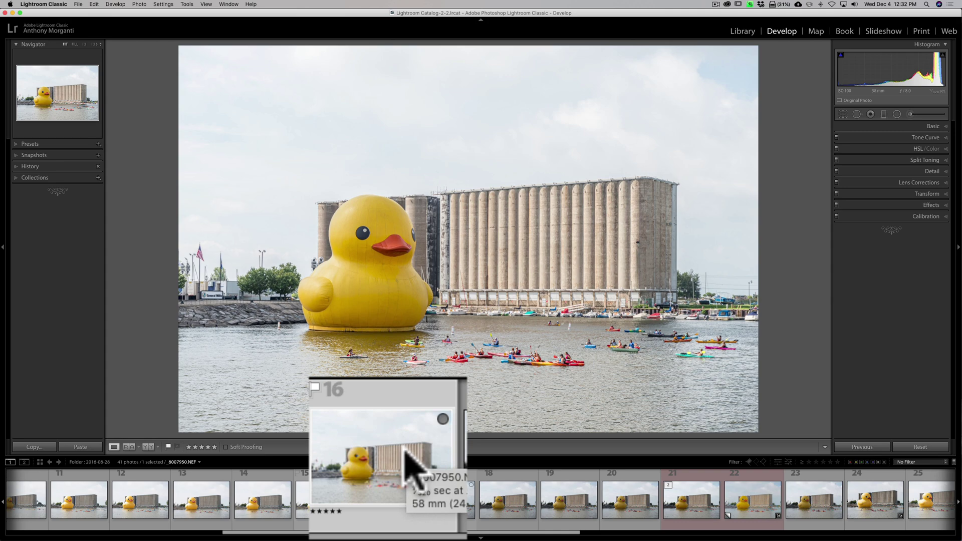
# Show the Quick Collection in Library and view its duck photo in Loupe
pyautogui.click(740, 31)
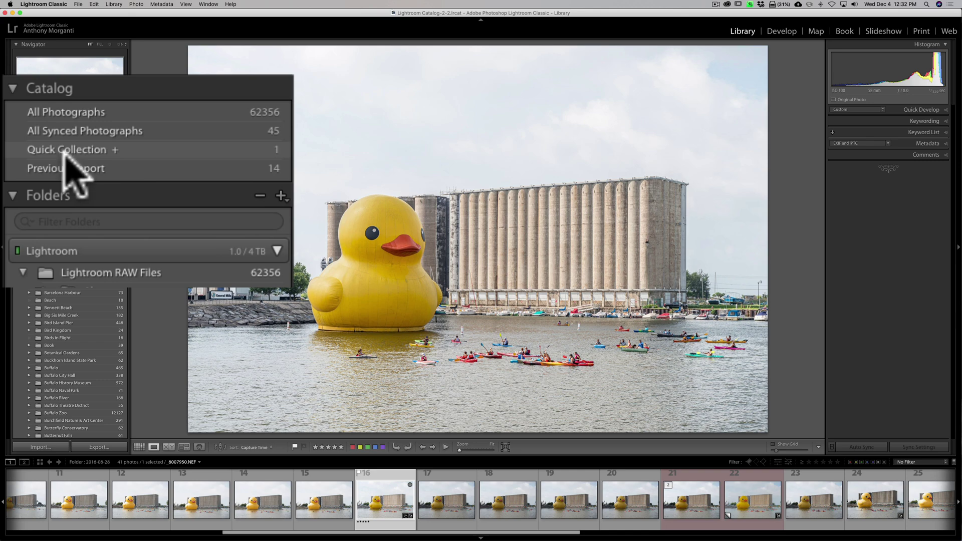
pyautogui.click(112, 150)
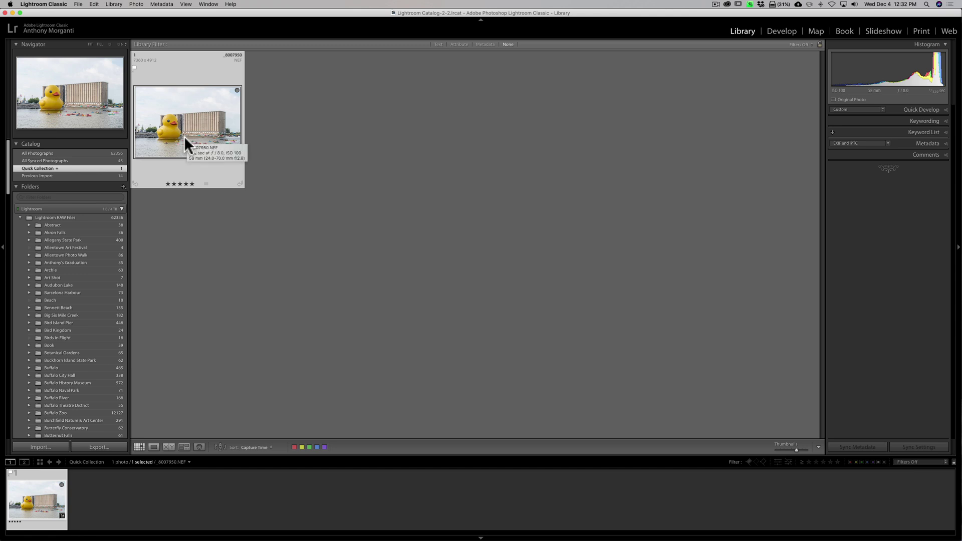
pyautogui.doubleClick(195, 134)
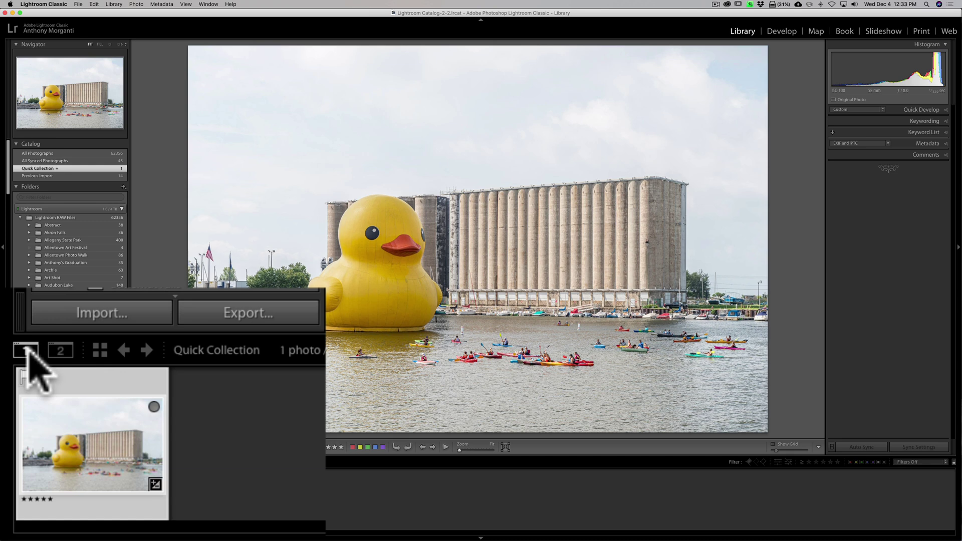
# Open a secondary window locked on the duck photo, without header and footer, at upper right
pyautogui.click(61, 351)
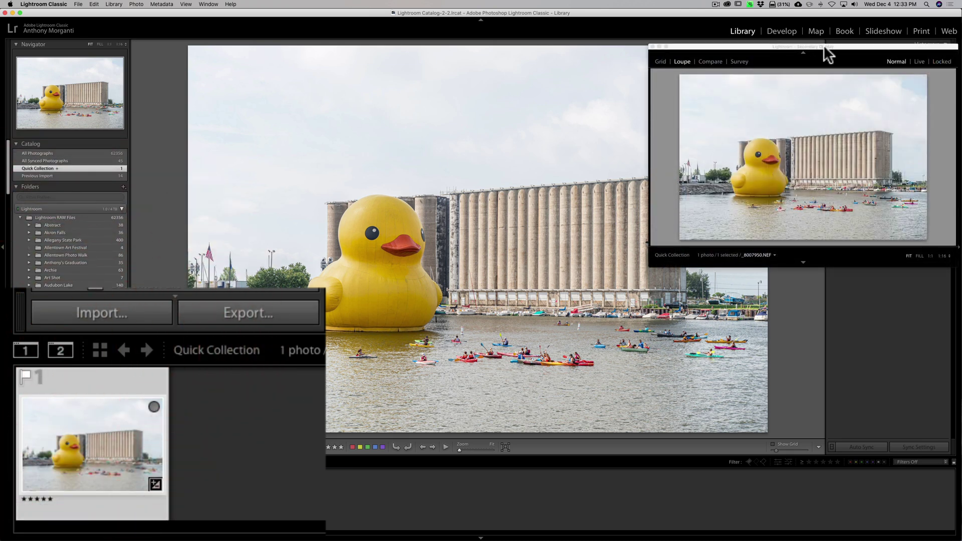
pyautogui.moveTo(825, 46); pyautogui.dragTo(712, 46)
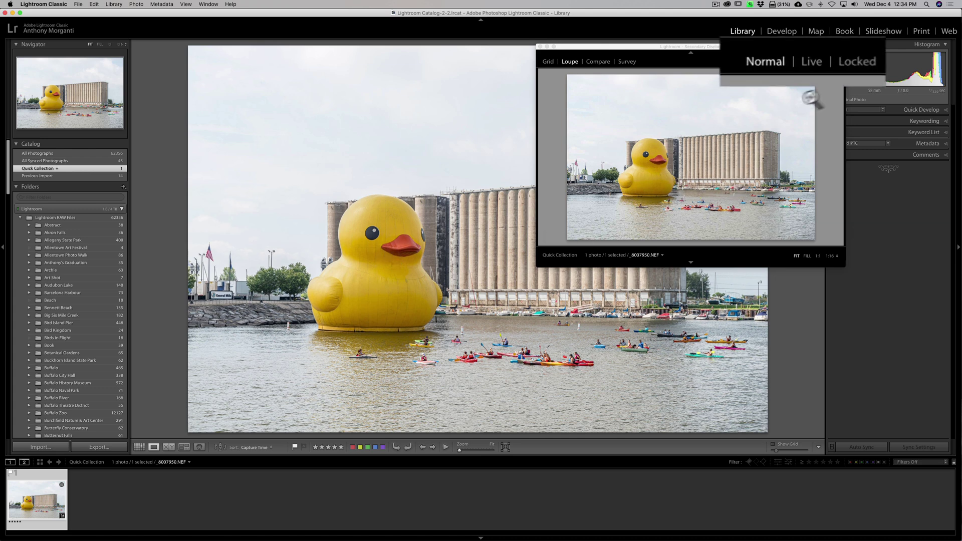
pyautogui.click(864, 66)
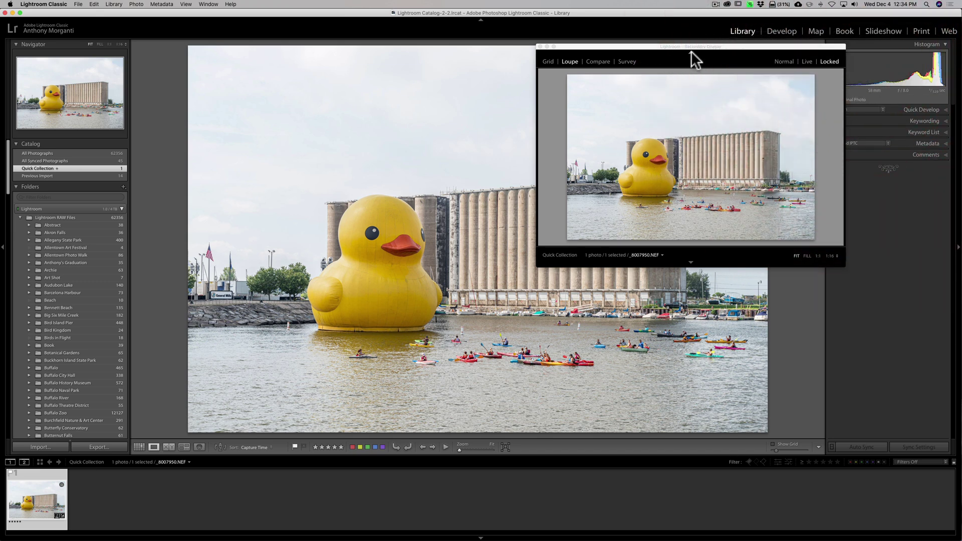
pyautogui.click(691, 54)
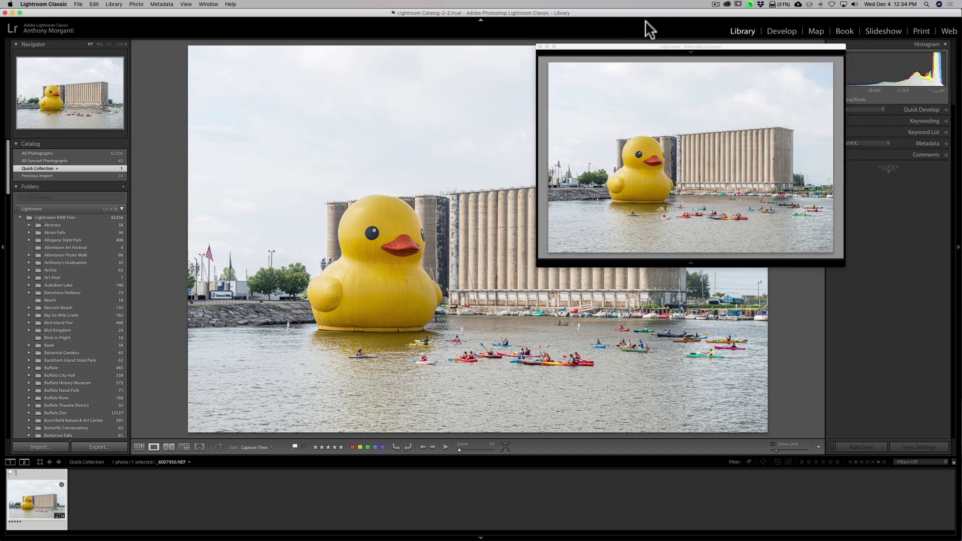
pyautogui.click(641, 48)
pyautogui.moveTo(641, 47); pyautogui.dragTo(714, 52)
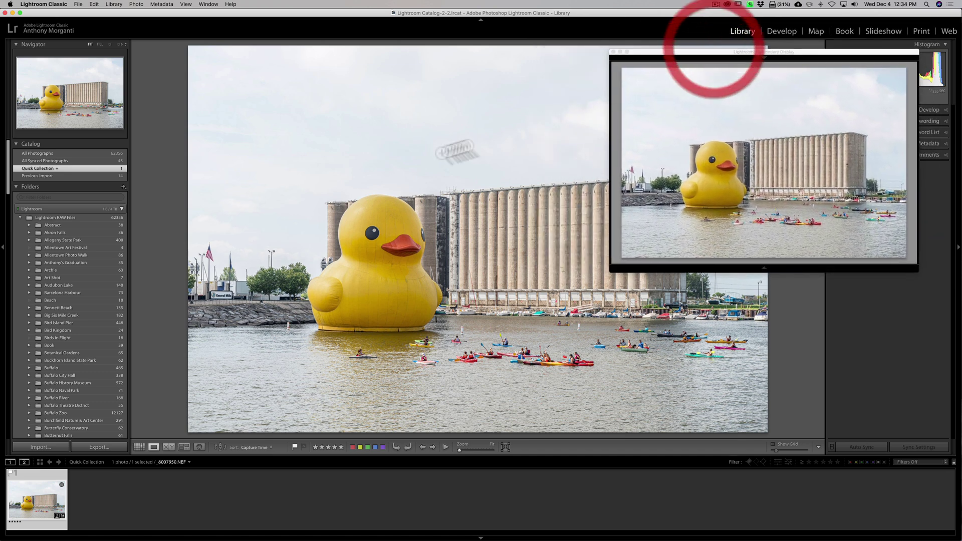
# Show the sky photos in the Skies > Part 8 folder
pyautogui.scroll(-15, 73, 272)
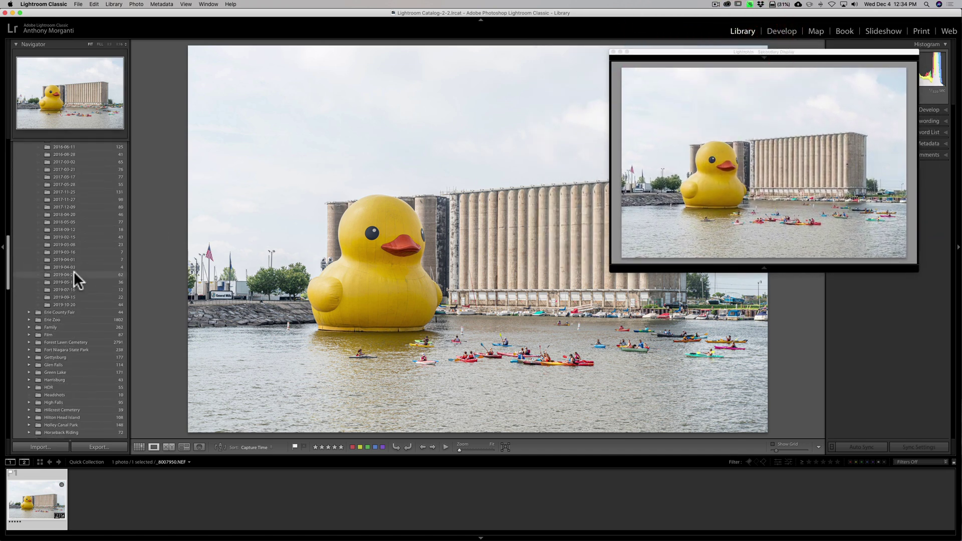
pyautogui.scroll(-15, 74, 271)
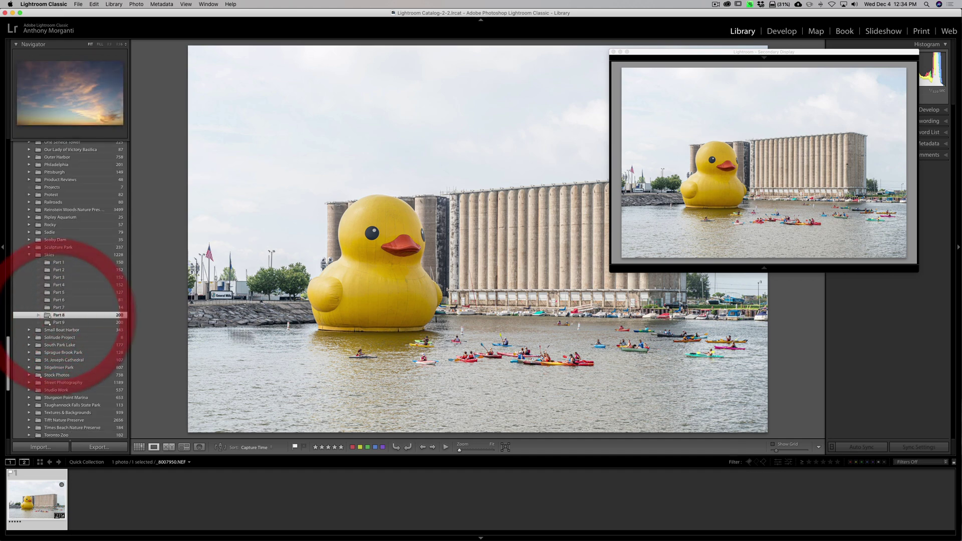
pyautogui.click(57, 314)
pyautogui.scroll(-10, 508, 485)
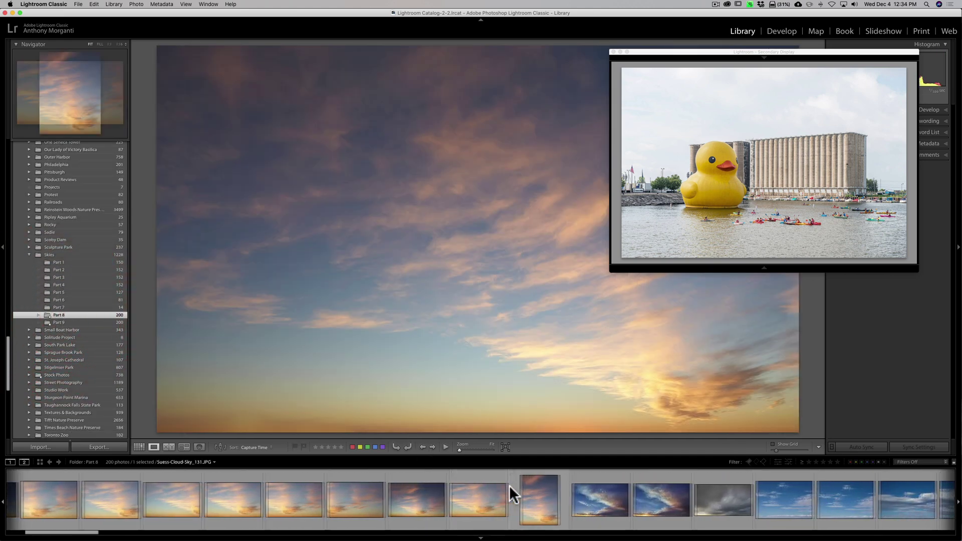
pyautogui.scroll(-10, 508, 485)
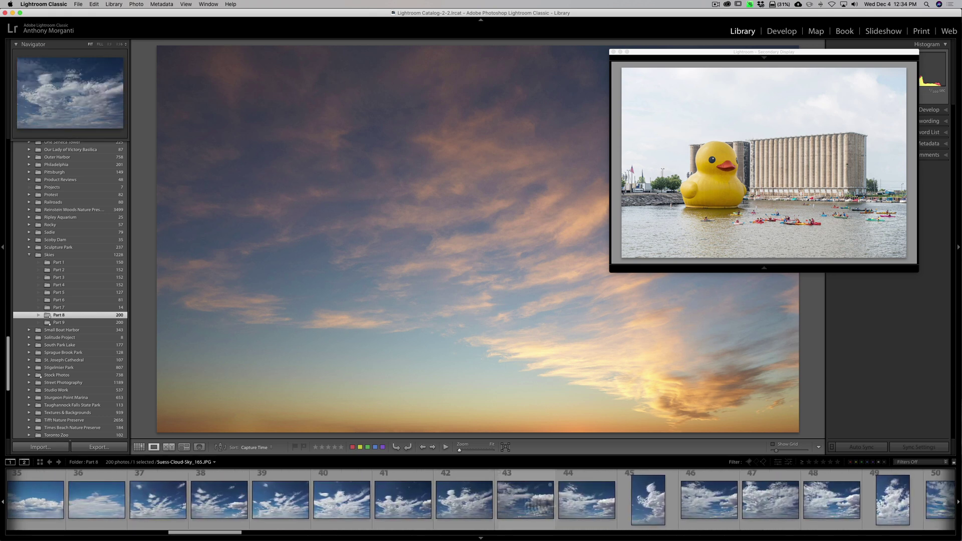
# Compare cloud photos 47, 51 and 52 large, settling on photo 52
pyautogui.click(756, 490)
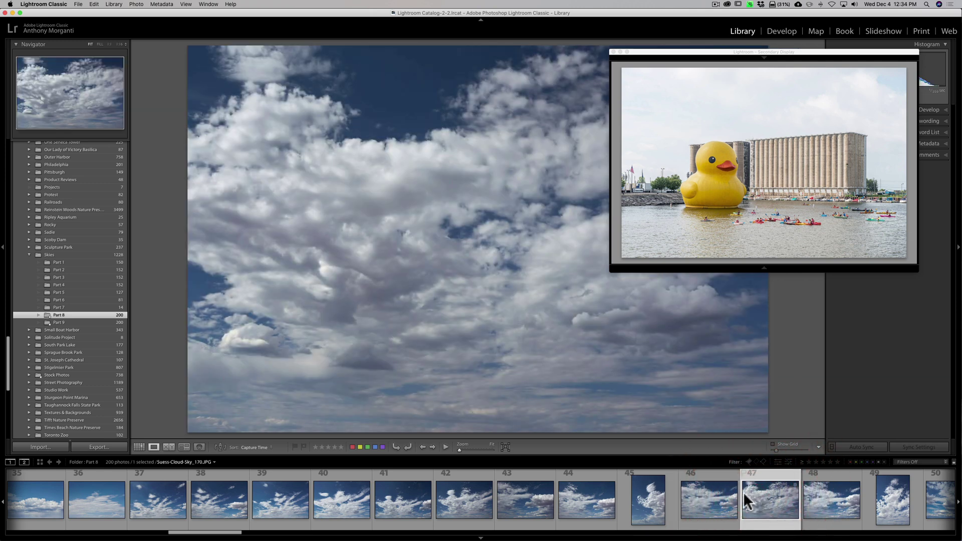
pyautogui.scroll(-3, 735, 492)
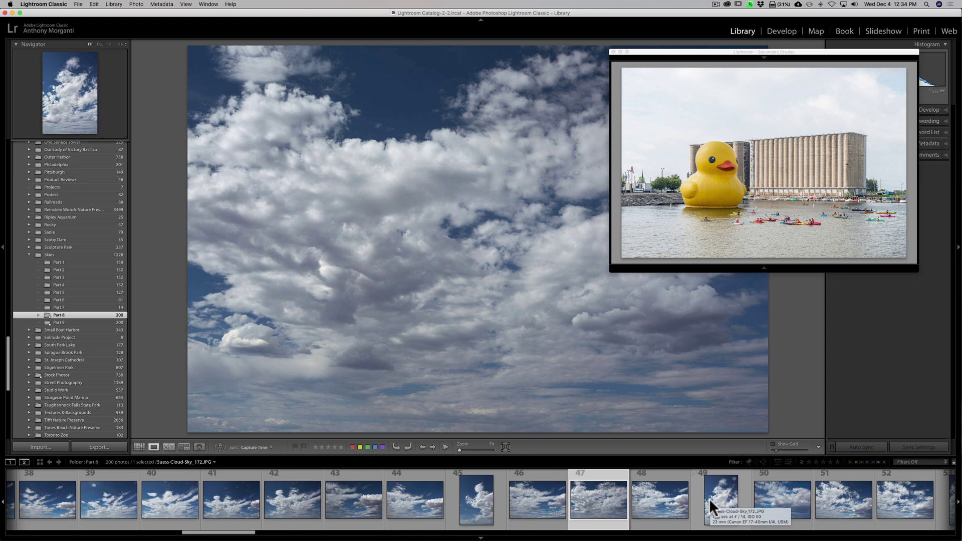
pyautogui.hscroll(4, 708, 498)
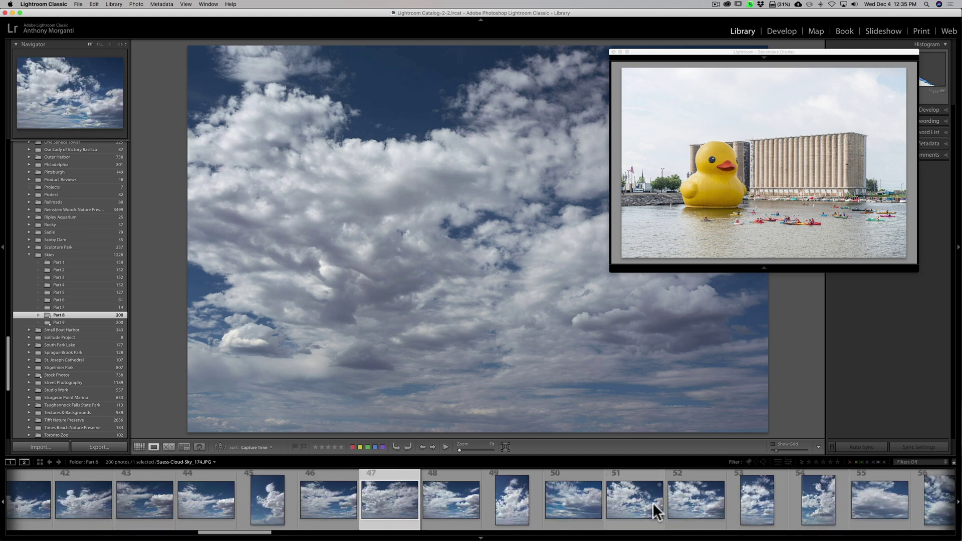
pyautogui.click(655, 504)
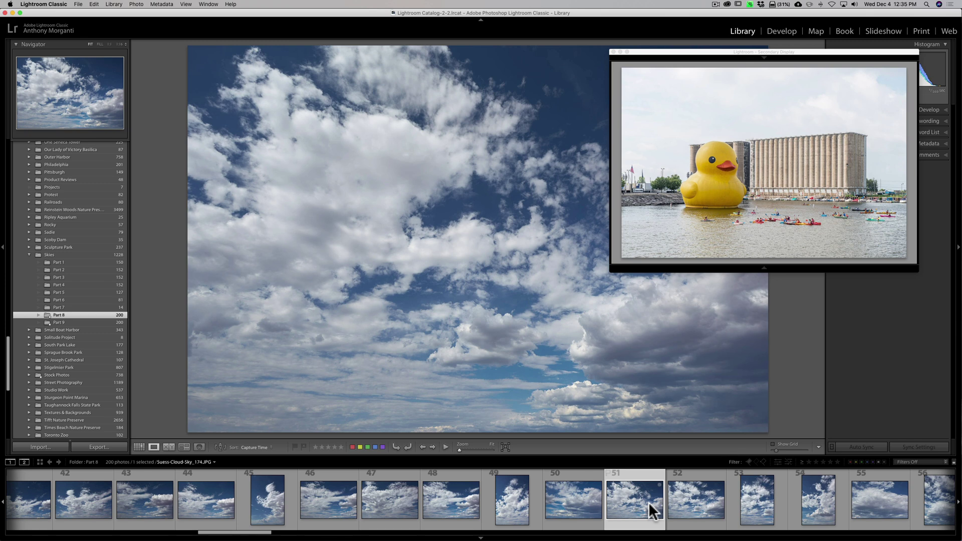
pyautogui.click(677, 501)
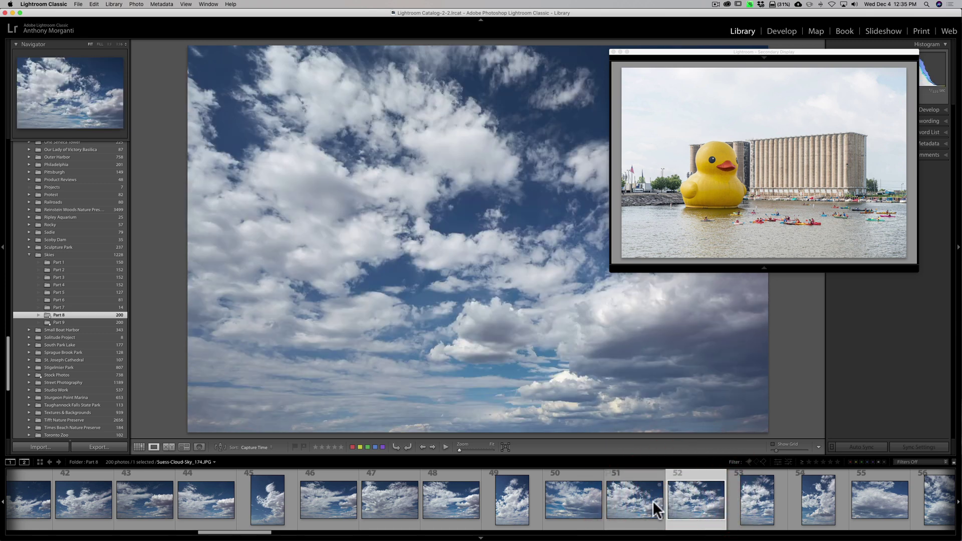
pyautogui.click(654, 501)
pyautogui.click(680, 500)
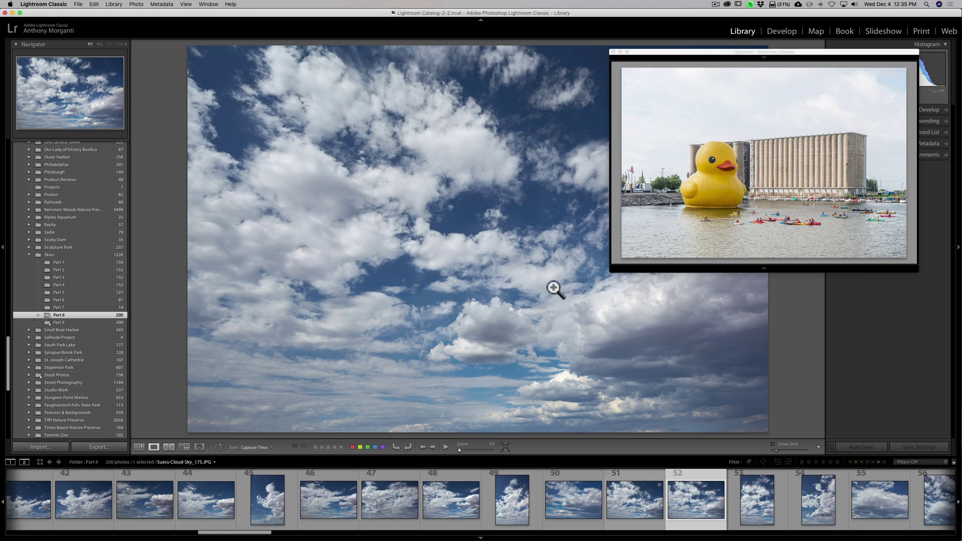
# Move the duck window to the upper left and add the sky photo to the Quick Collection
pyautogui.moveTo(677, 52)
pyautogui.moveTo(690, 49); pyautogui.dragTo(85, 50)
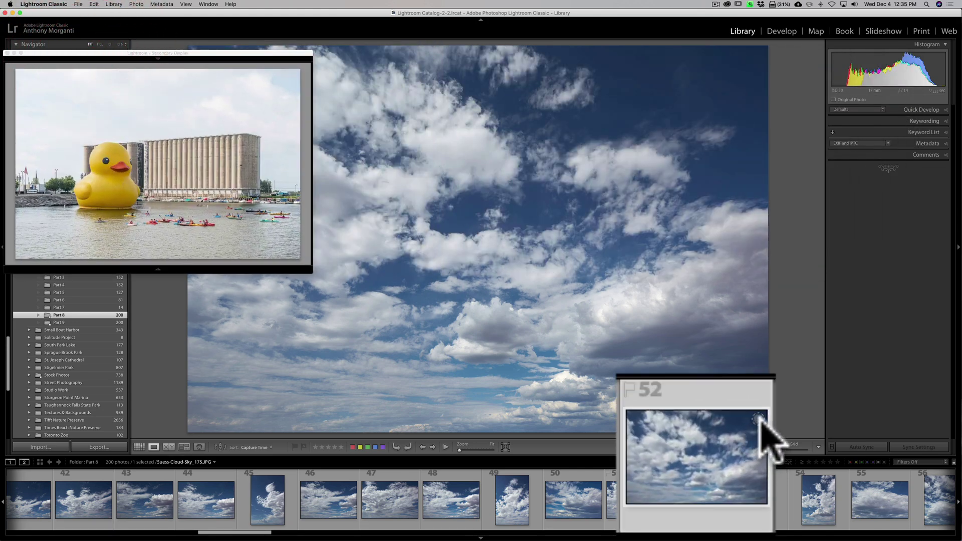
pyautogui.click(721, 484)
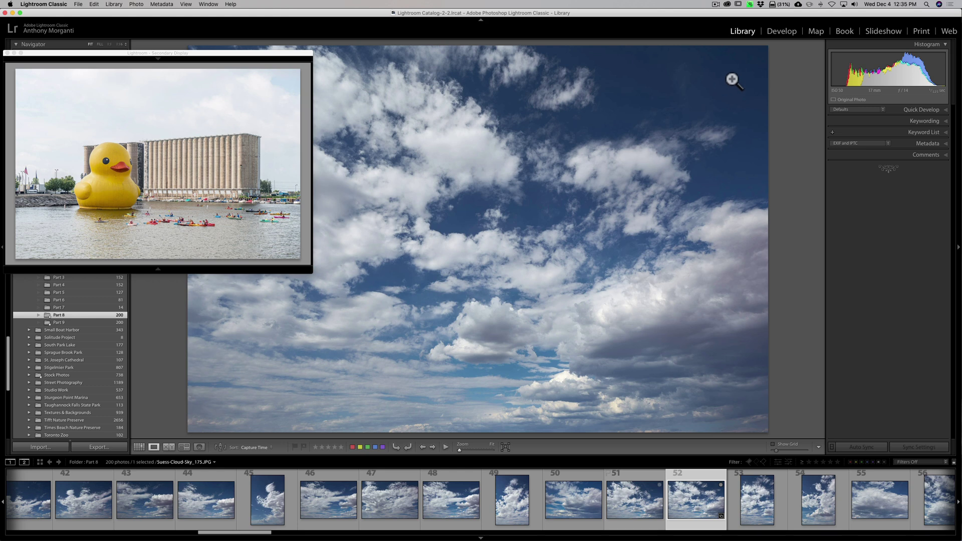
# Give the sky photo Exposure +1.05, Shadows +35, Whites -41 and Blue luminance +22
pyautogui.click(780, 30)
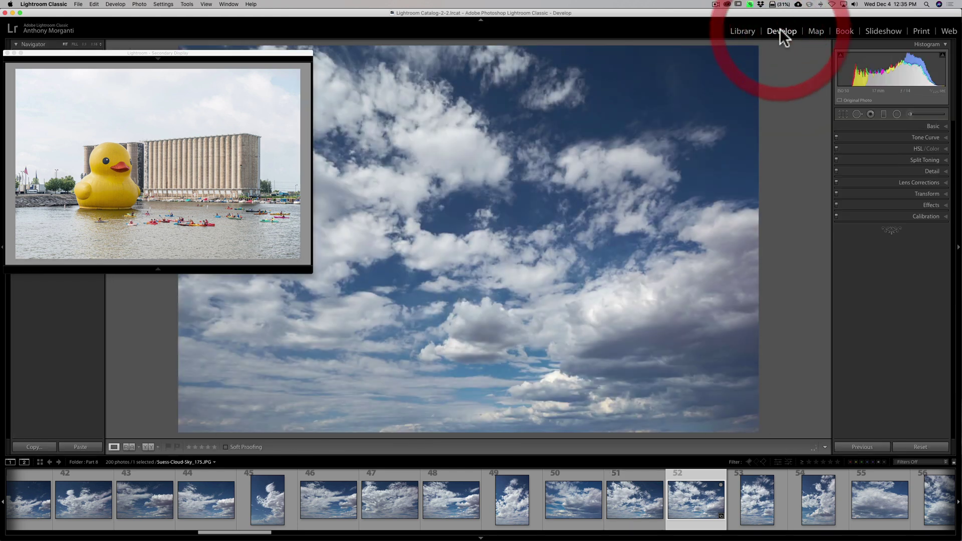
pyautogui.click(931, 126)
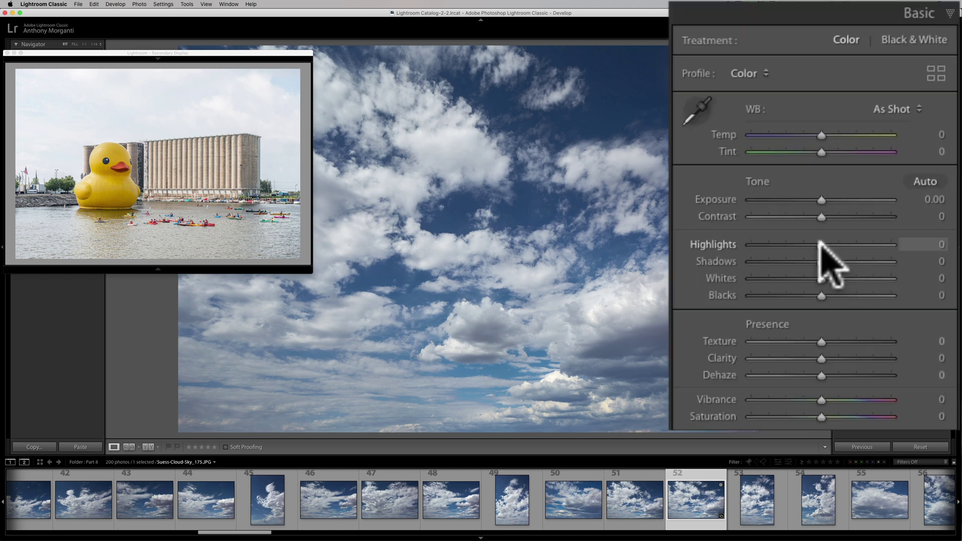
pyautogui.click(821, 200)
pyautogui.moveTo(821, 200); pyautogui.dragTo(833, 198)
pyautogui.moveTo(822, 279); pyautogui.dragTo(844, 260)
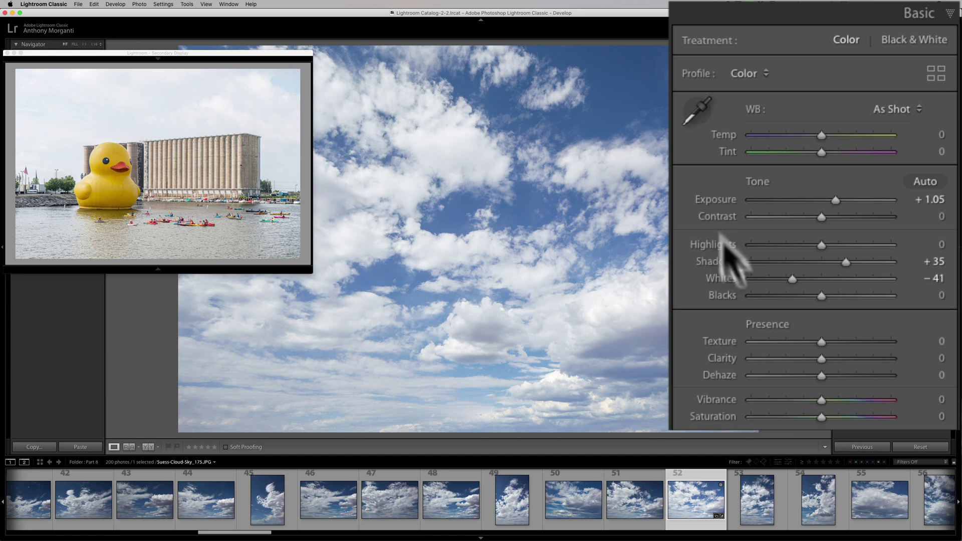
pyautogui.click(946, 311)
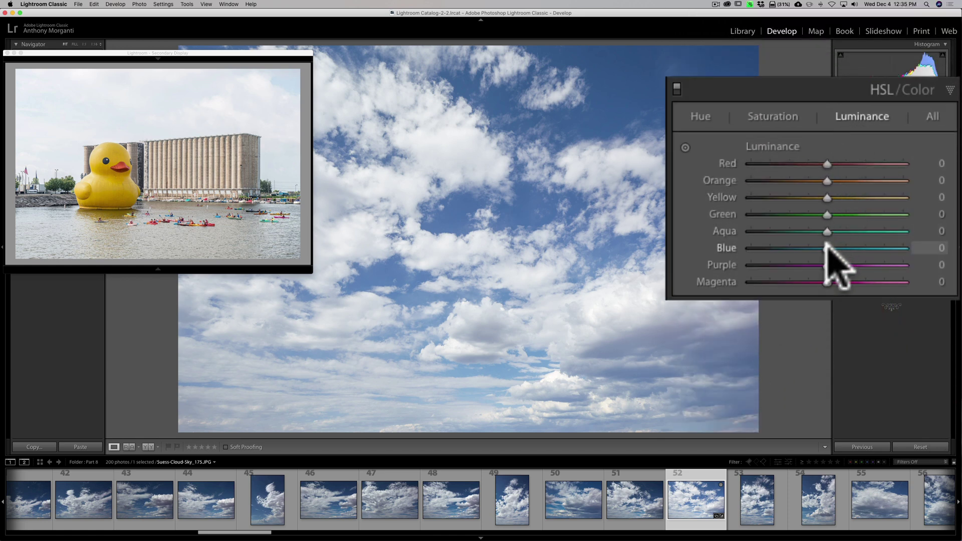
pyautogui.moveTo(827, 248); pyautogui.dragTo(884, 210)
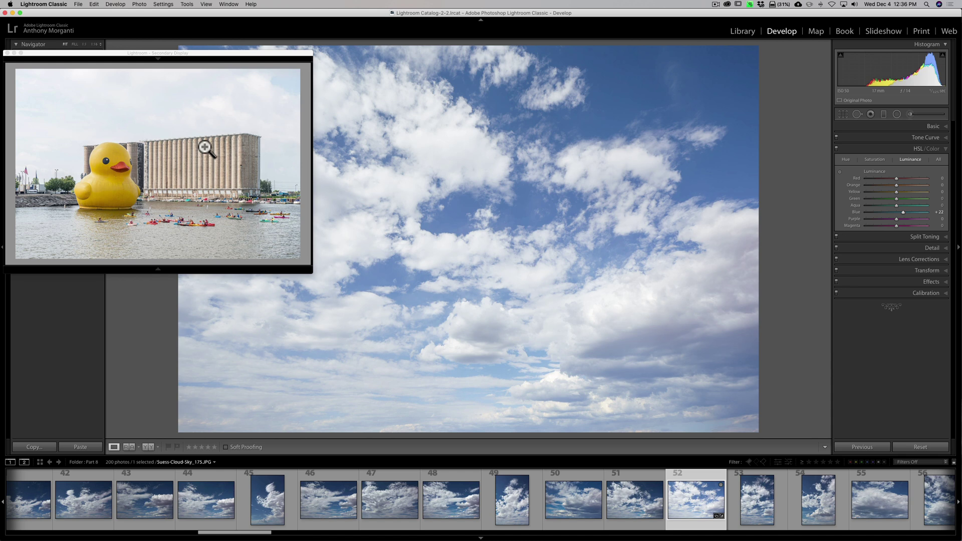
# Close the secondary display and view the two-photo Quick Collection in Library
pyautogui.click(946, 149)
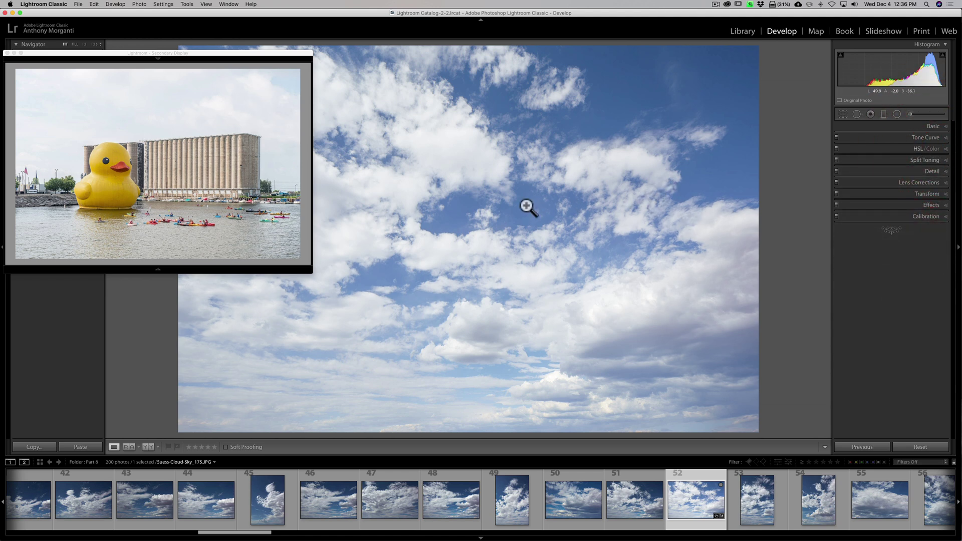
pyautogui.moveTo(37, 50); pyautogui.dragTo(283, 46)
pyautogui.click(252, 49)
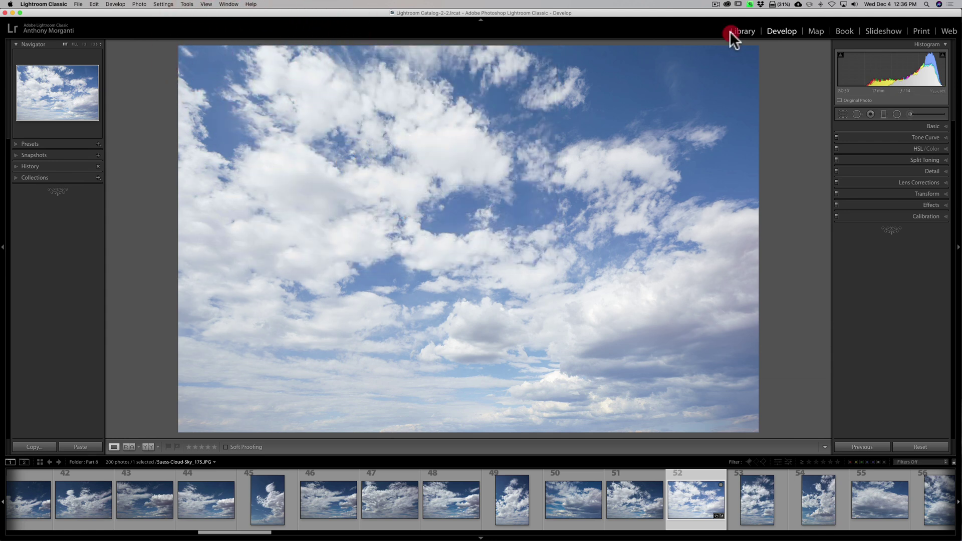
pyautogui.click(729, 32)
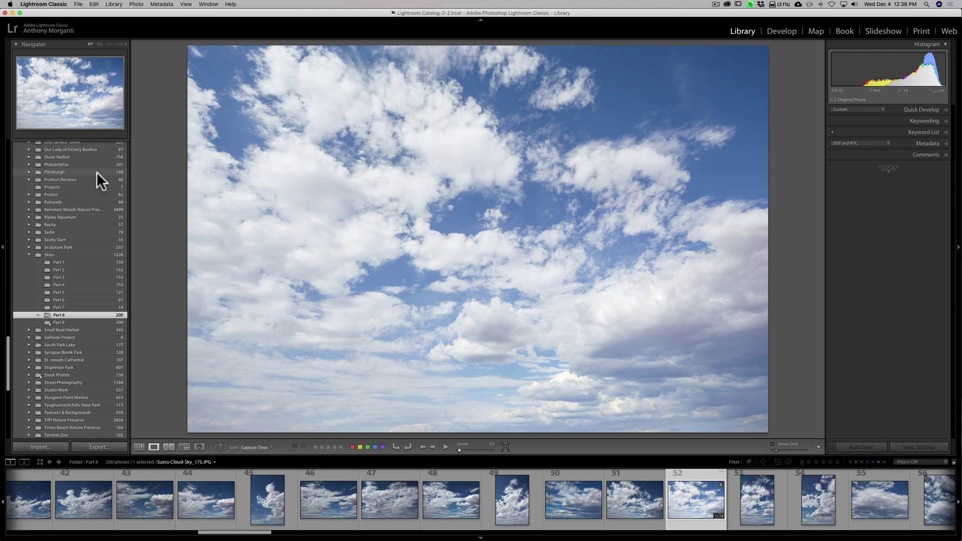
pyautogui.scroll(20, 98, 172)
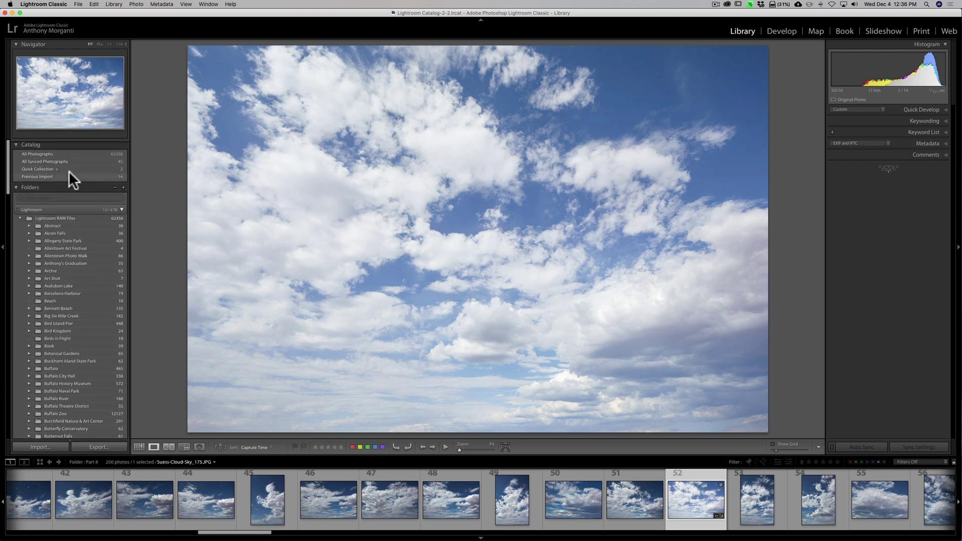
pyautogui.click(62, 168)
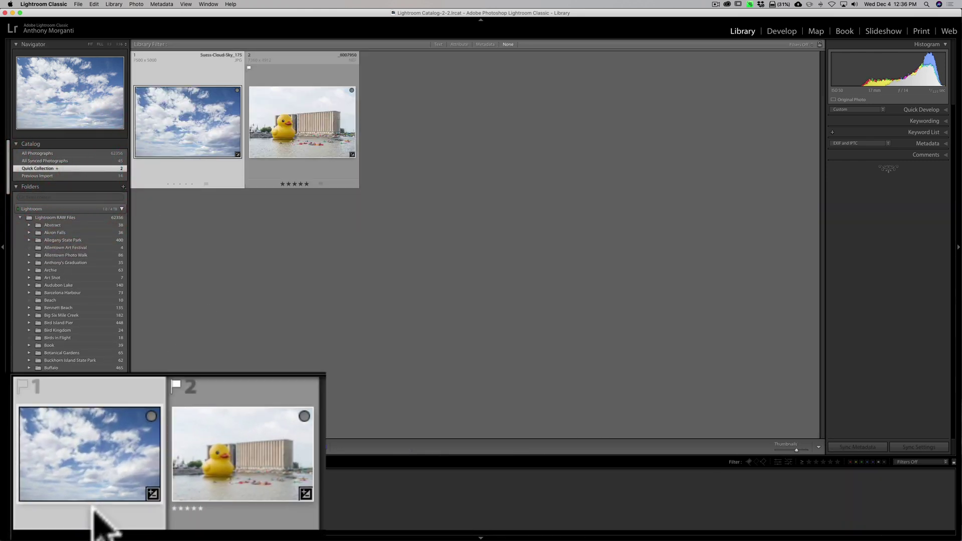
pyautogui.click(103, 503)
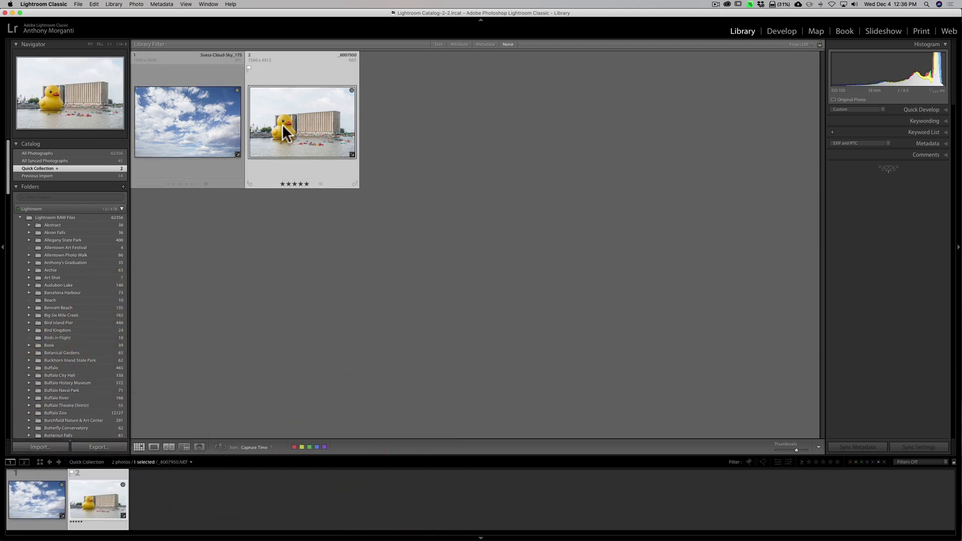
pyautogui.click(50, 504)
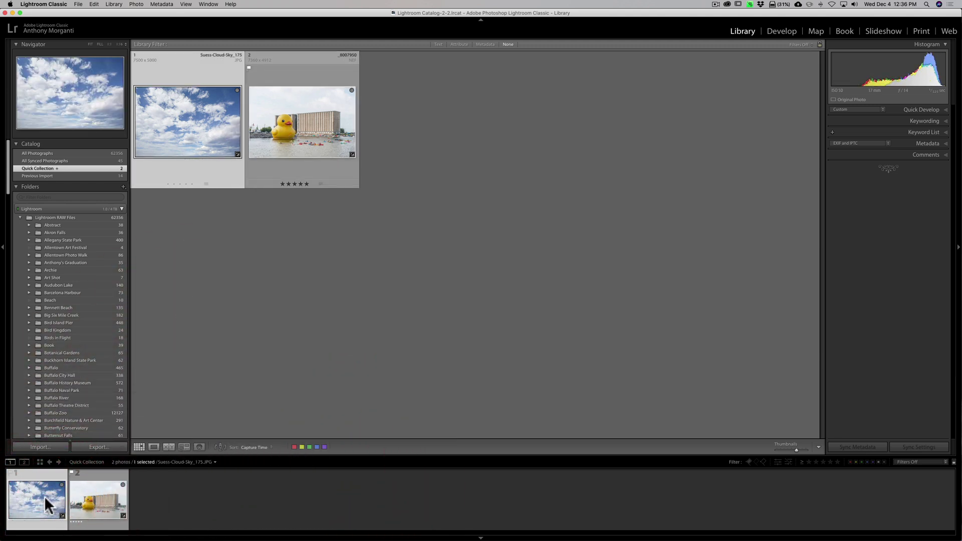
pyautogui.click(81, 497)
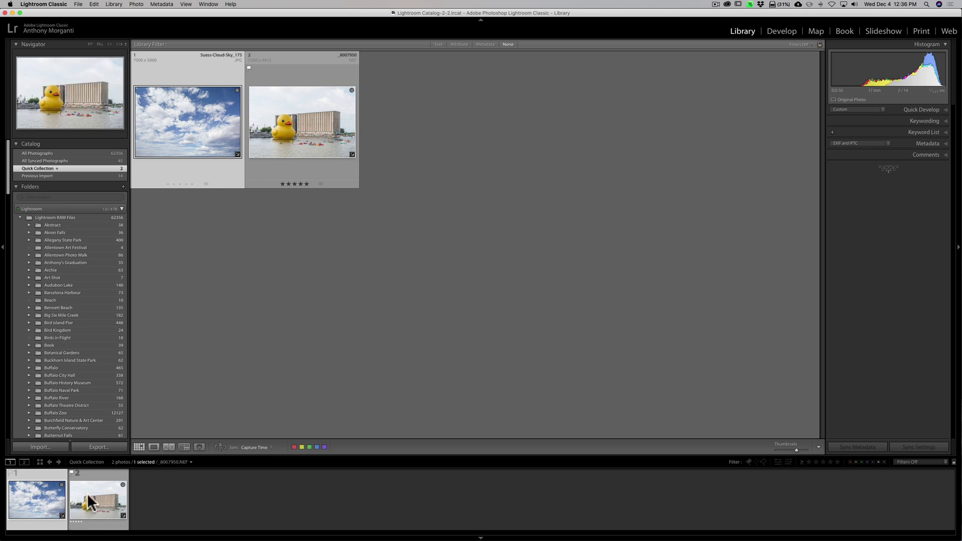
pyautogui.press('super+a')
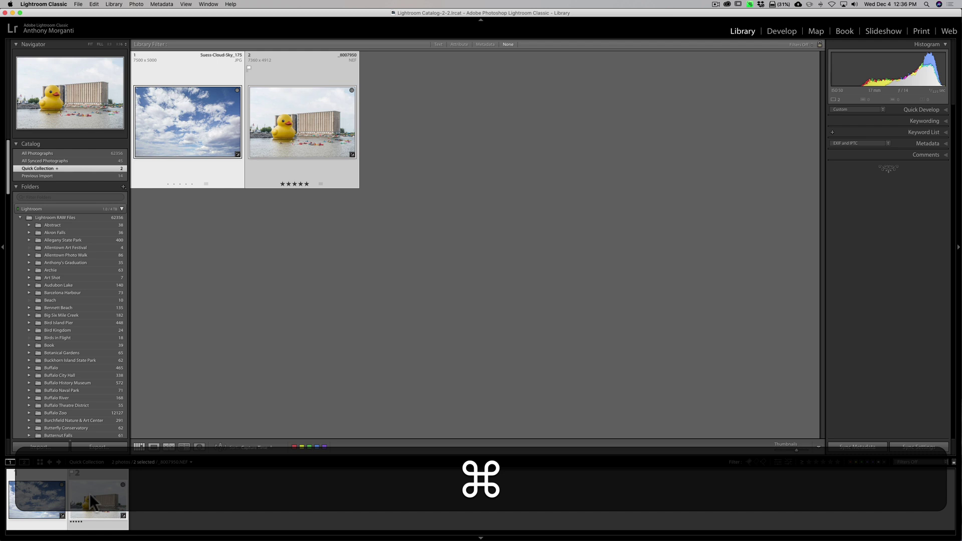
pyautogui.rightClick(91, 501)
pyautogui.moveTo(150, 397)
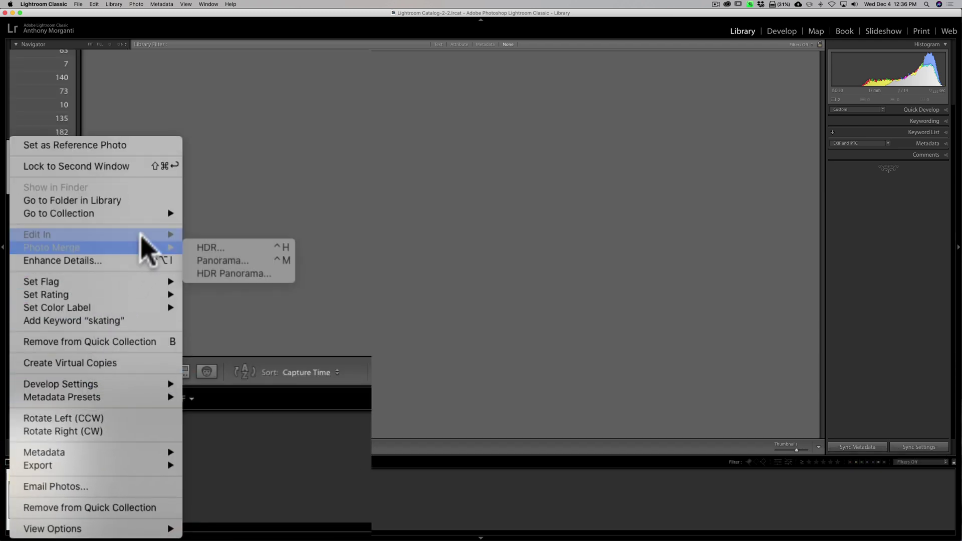
pyautogui.moveTo(144, 235)
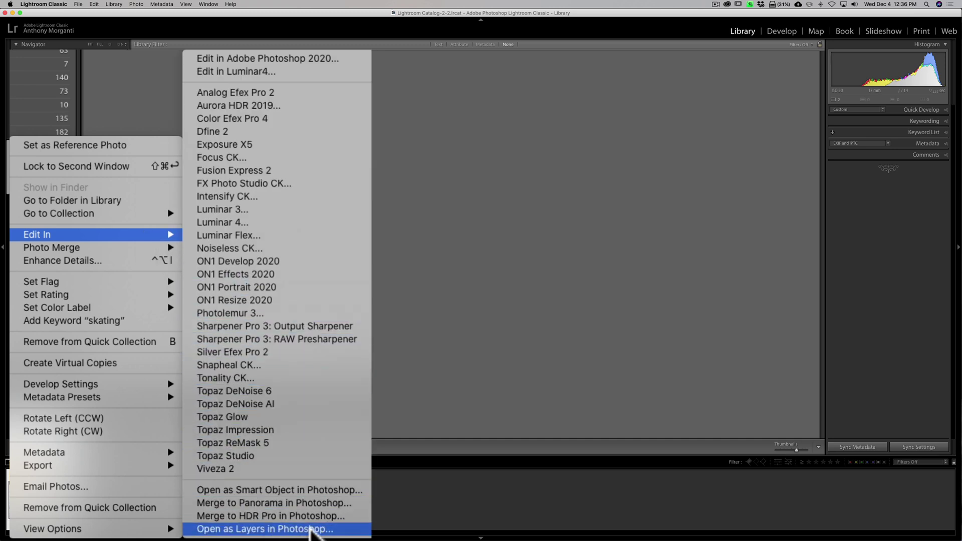
pyautogui.press('Escape')
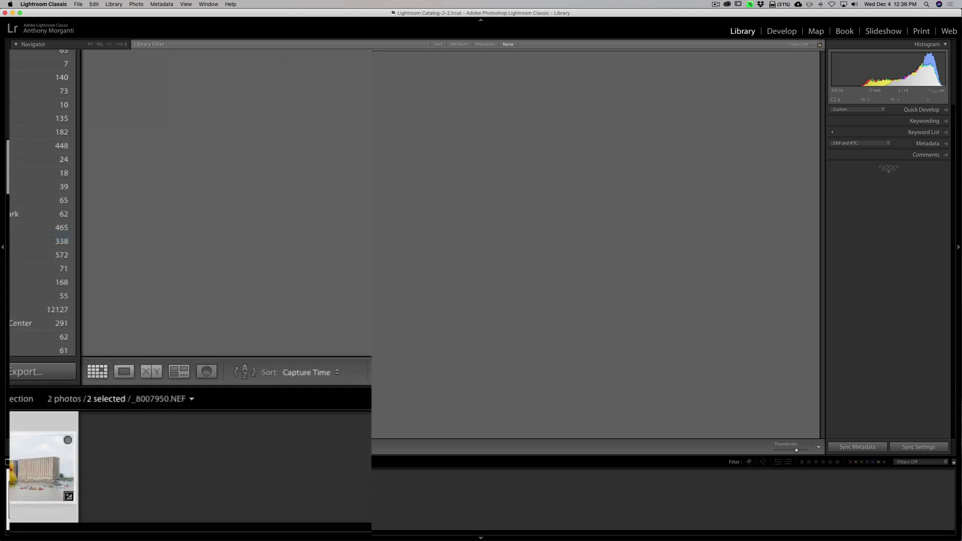
pyautogui.keyDown('super'); pyautogui.click(103, 504); pyautogui.keyUp('super')
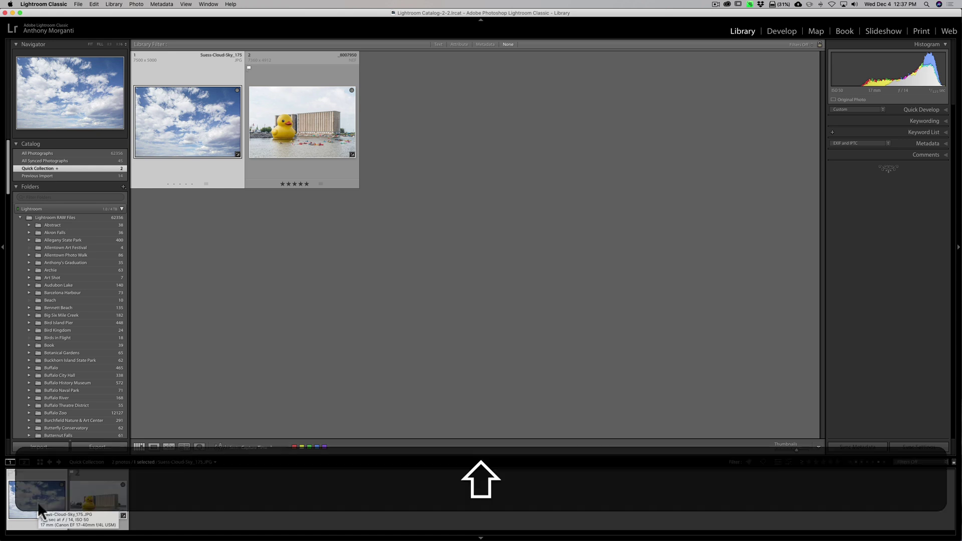
# Export the cloud sky photo to the desktop as a quality-60 sRGB JPEG at 300 ppi
pyautogui.press('shift+super+e')
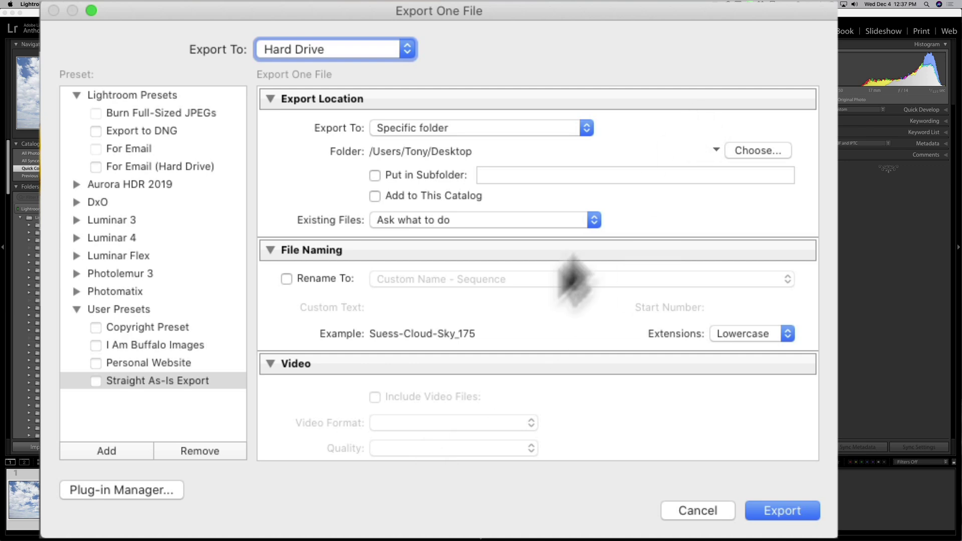
pyautogui.scroll(-5, 528, 323)
pyautogui.click(474, 332)
pyautogui.click(447, 258)
pyautogui.scroll(-4, 501, 293)
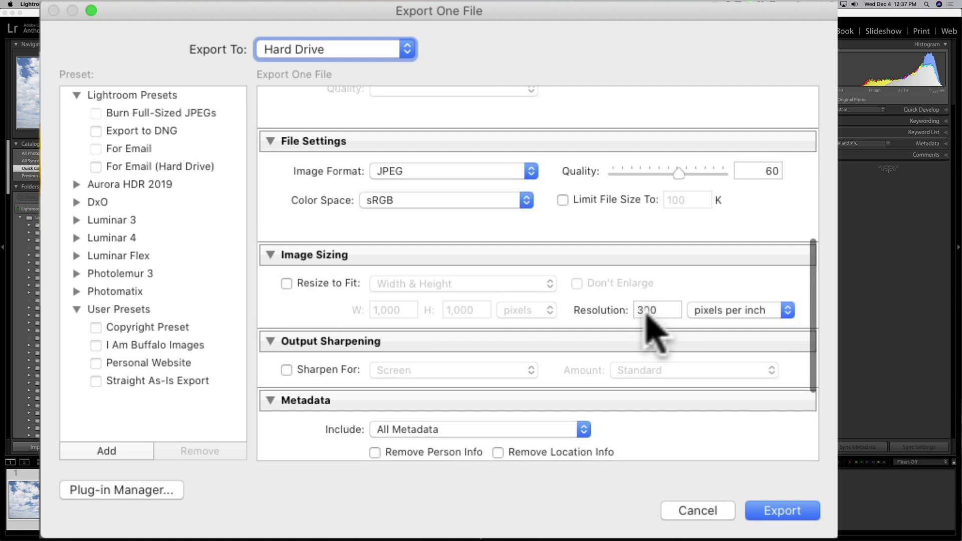
pyautogui.scroll(-5, 643, 331)
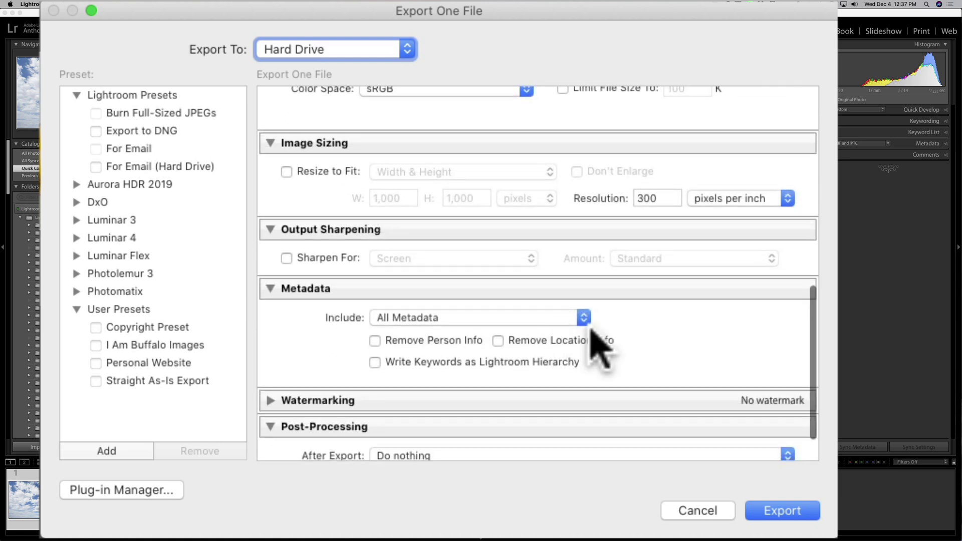
pyautogui.scroll(-2, 360, 306)
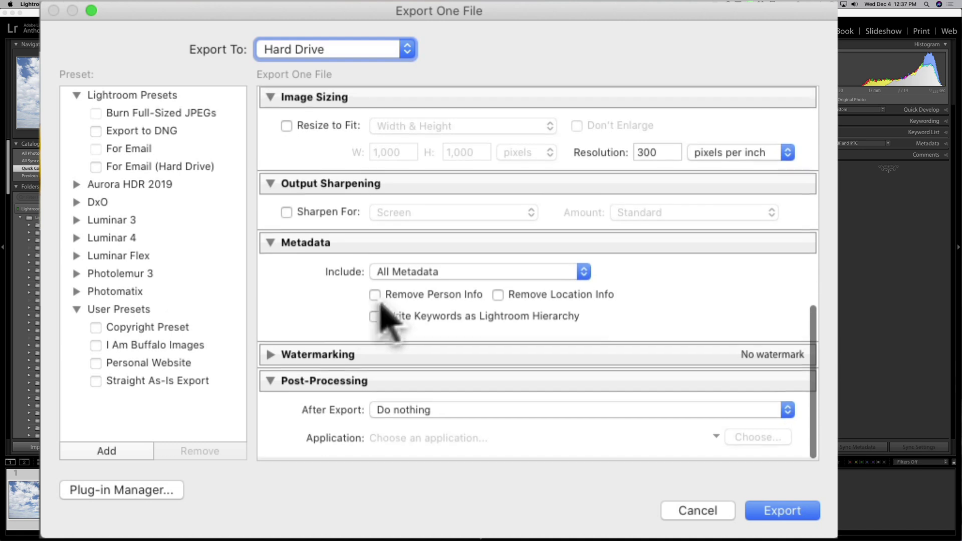
pyautogui.scroll(10, 371, 310)
pyautogui.scroll(5, 381, 310)
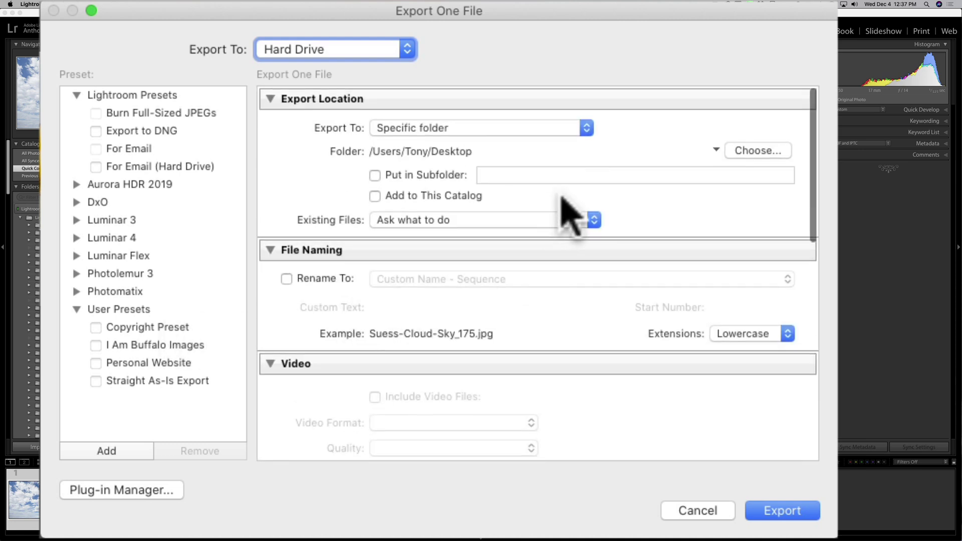
pyautogui.scroll(-10, 629, 254)
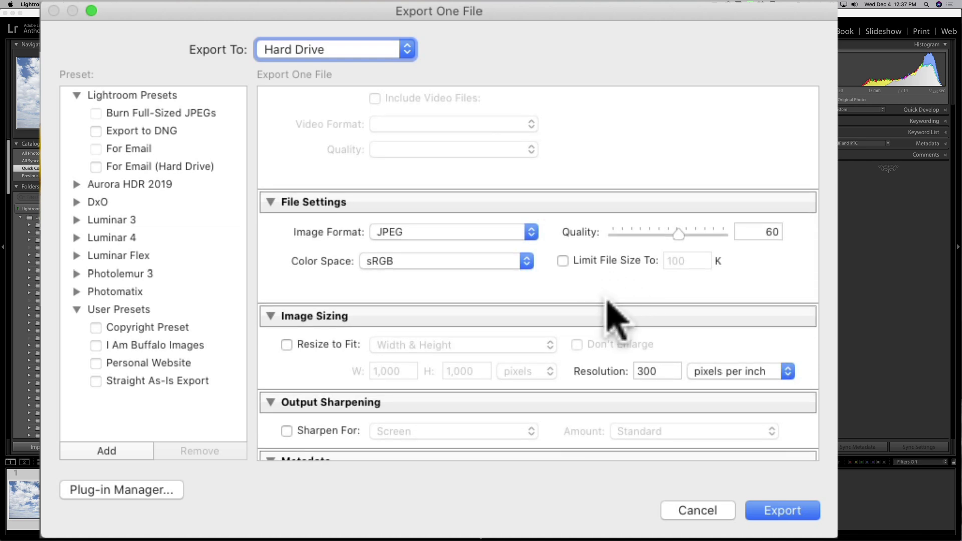
pyautogui.scroll(-7, 613, 321)
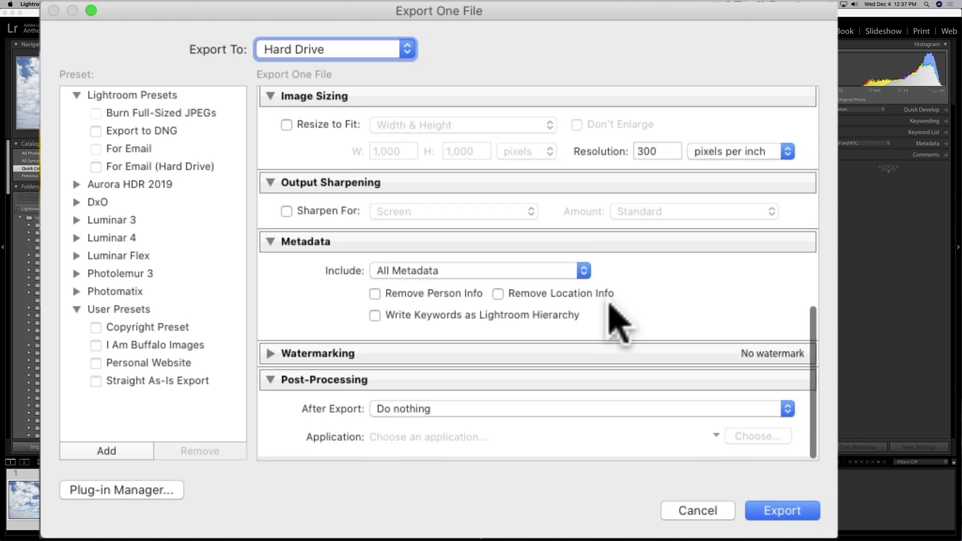
pyautogui.click(782, 512)
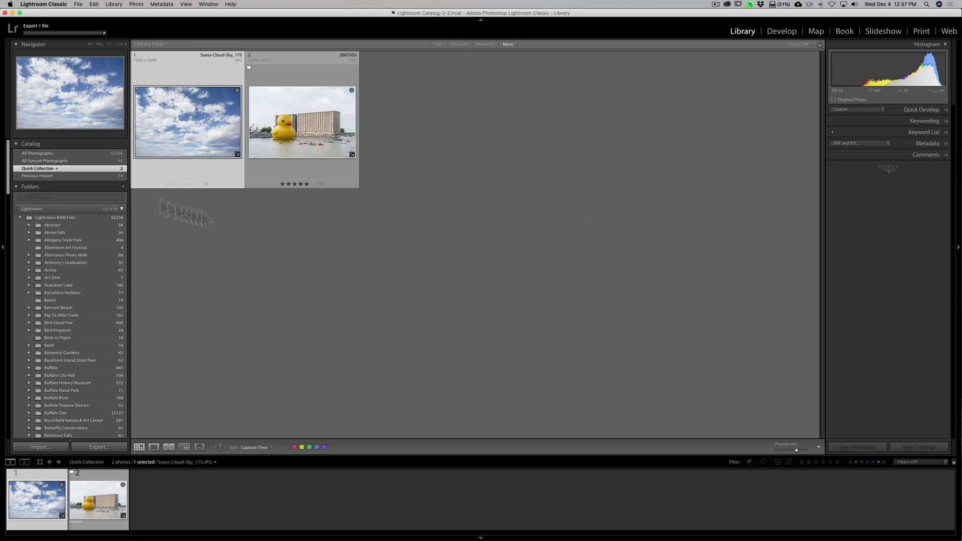
pyautogui.click(12, 13)
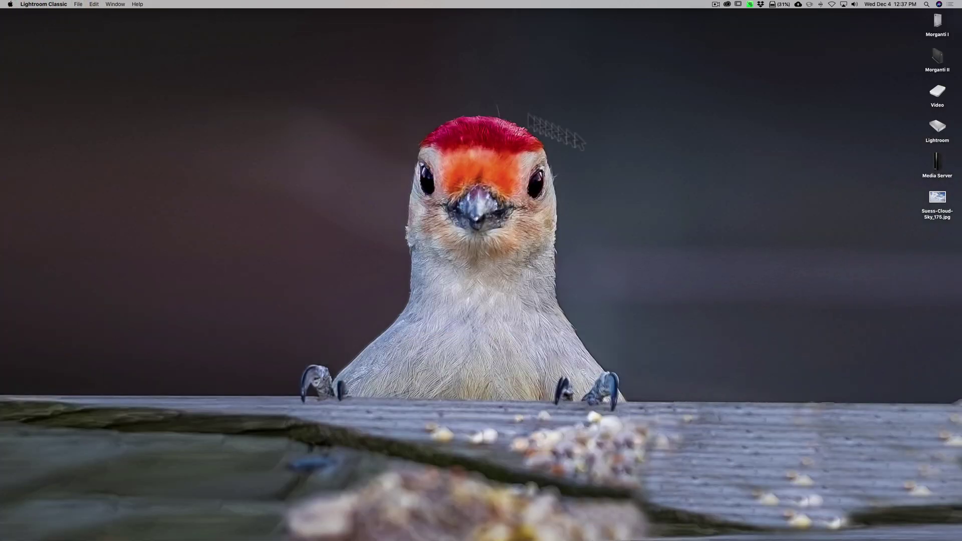
pyautogui.click(934, 197)
pyautogui.doubleClick(935, 197)
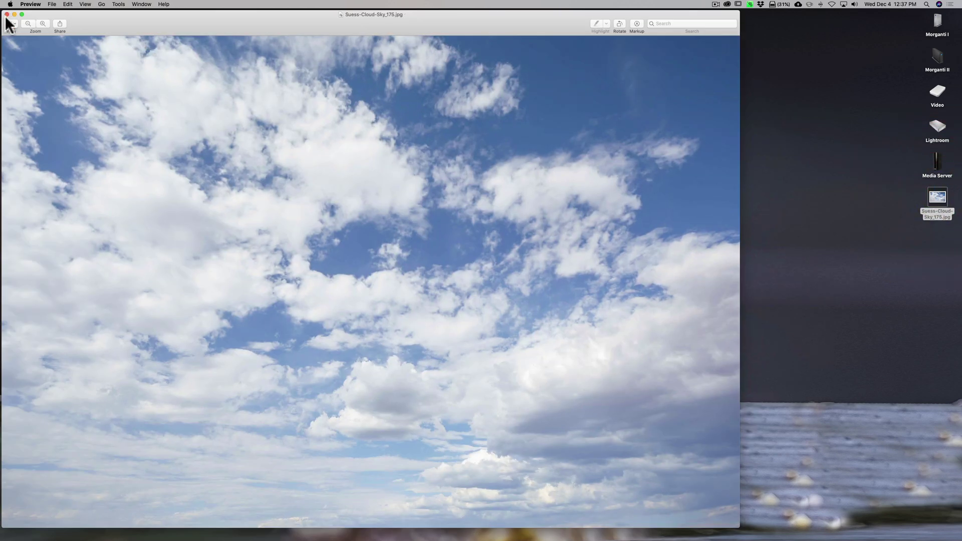
pyautogui.click(14, 14)
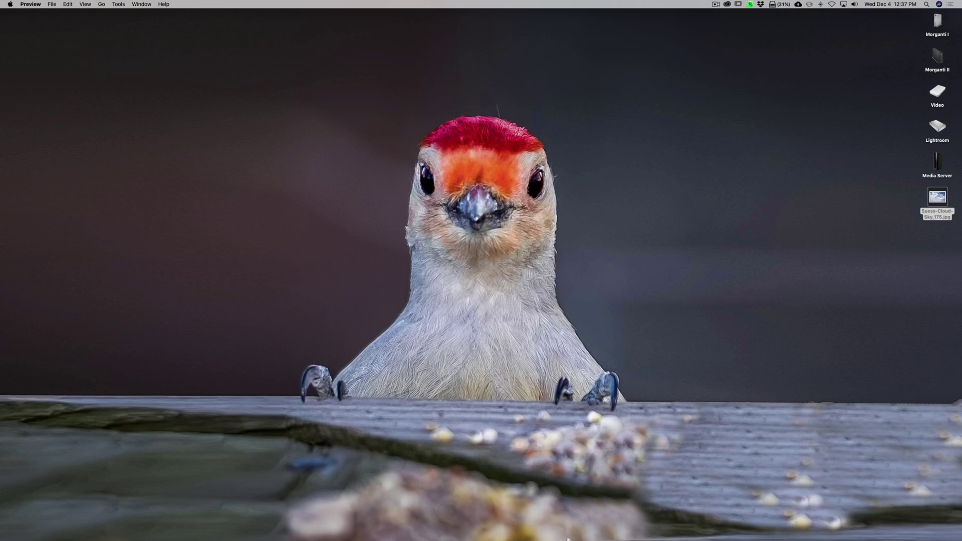
pyautogui.moveTo(558, 540)
pyautogui.click(606, 523)
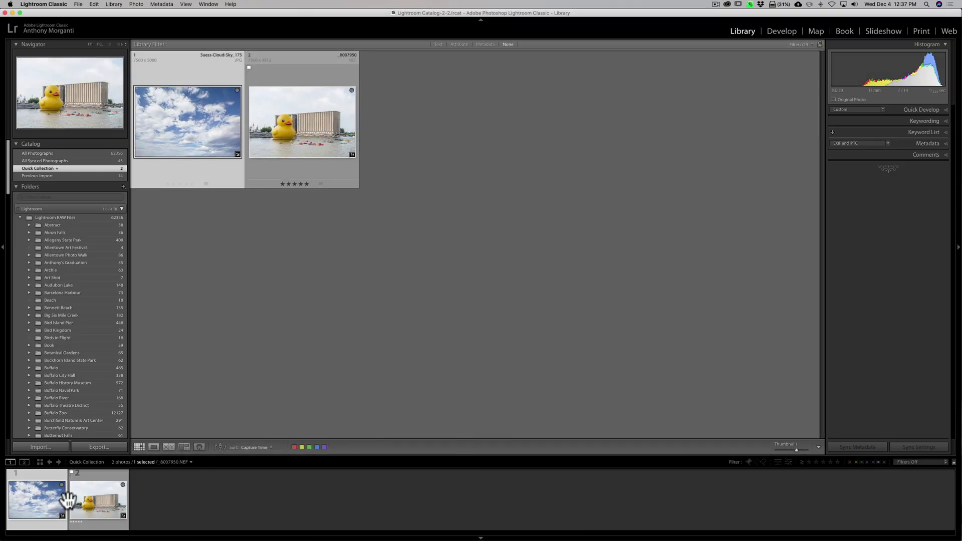
pyautogui.click(106, 490)
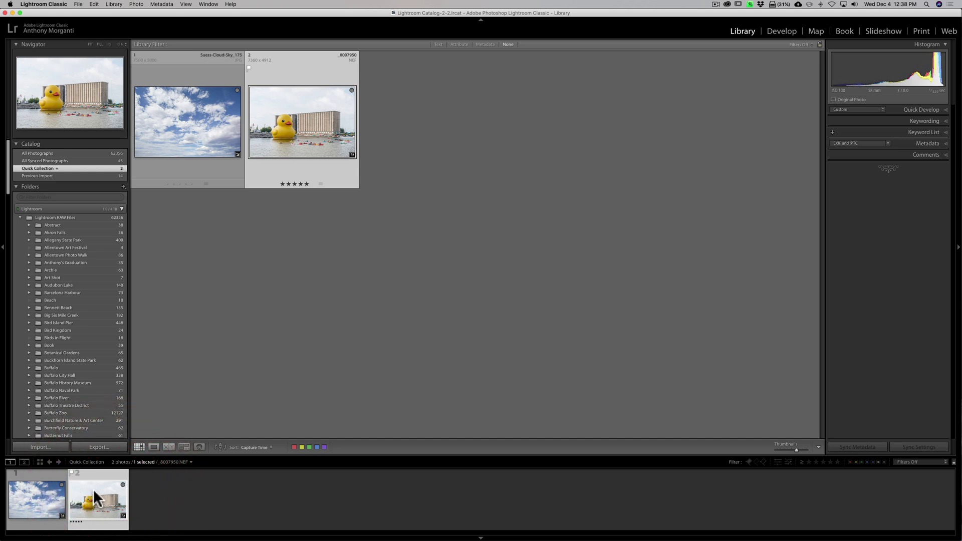
# View the duck photo in Loupe and choose Edit In > Luminar 4 for it
pyautogui.doubleClick(90, 487)
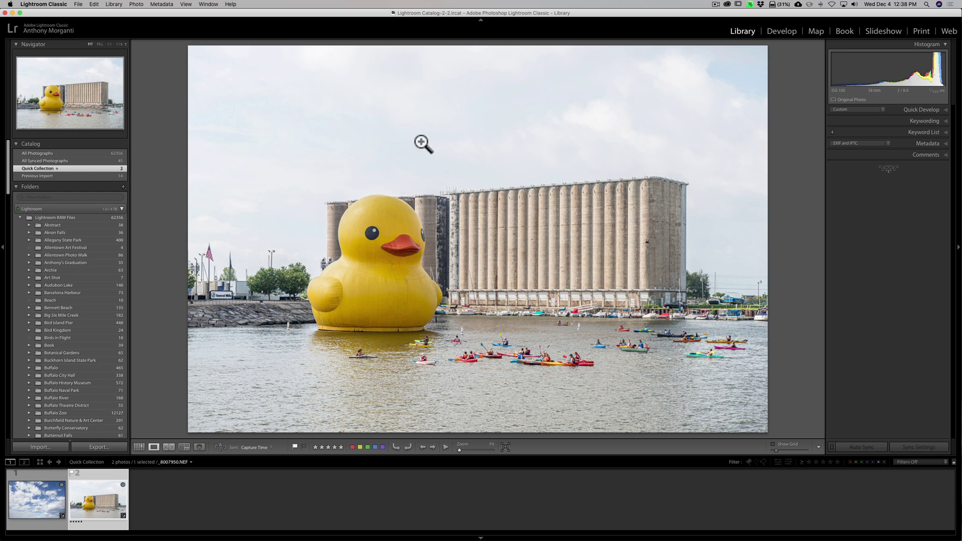
pyautogui.rightClick(419, 141)
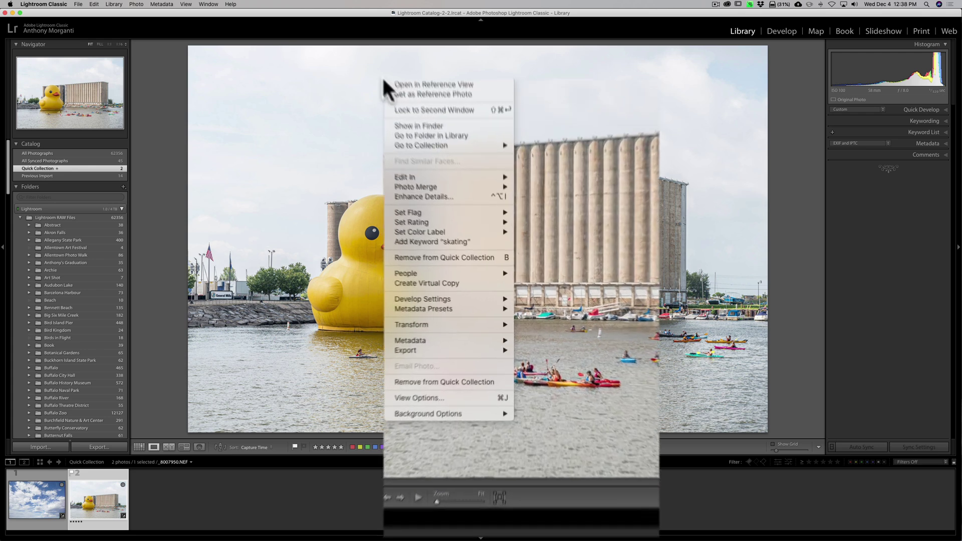
pyautogui.moveTo(453, 135)
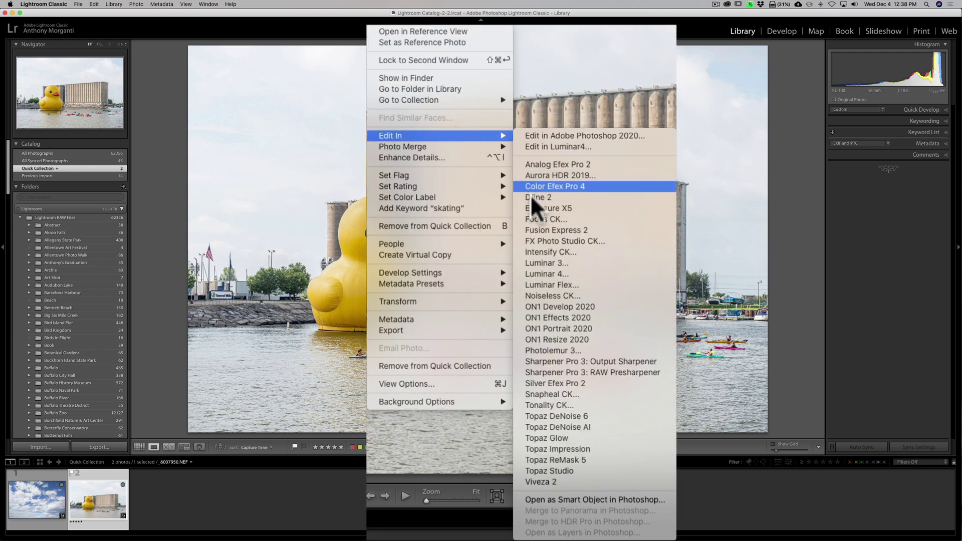
pyautogui.click(546, 303)
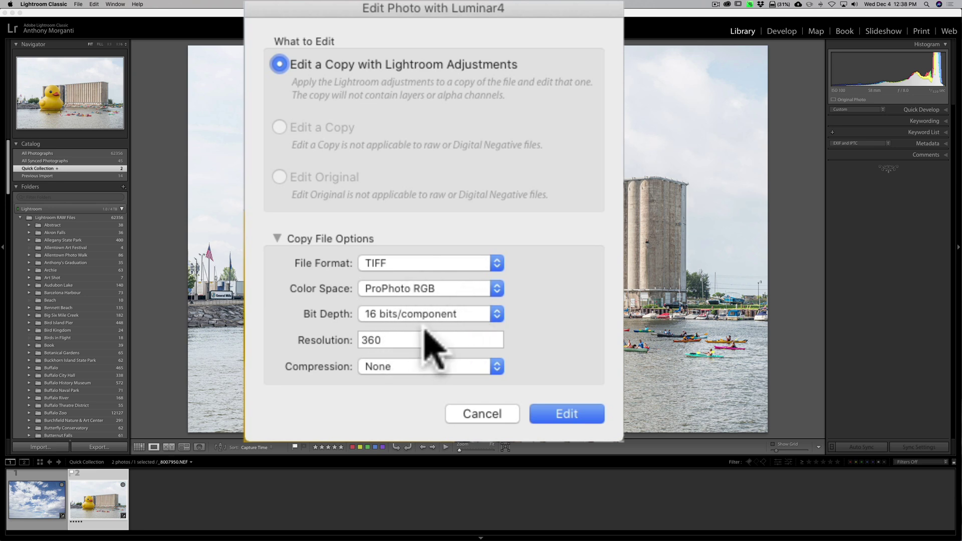
# Set the edit copy's resolution to 300 and send it to Luminar 4
pyautogui.click(290, 343)
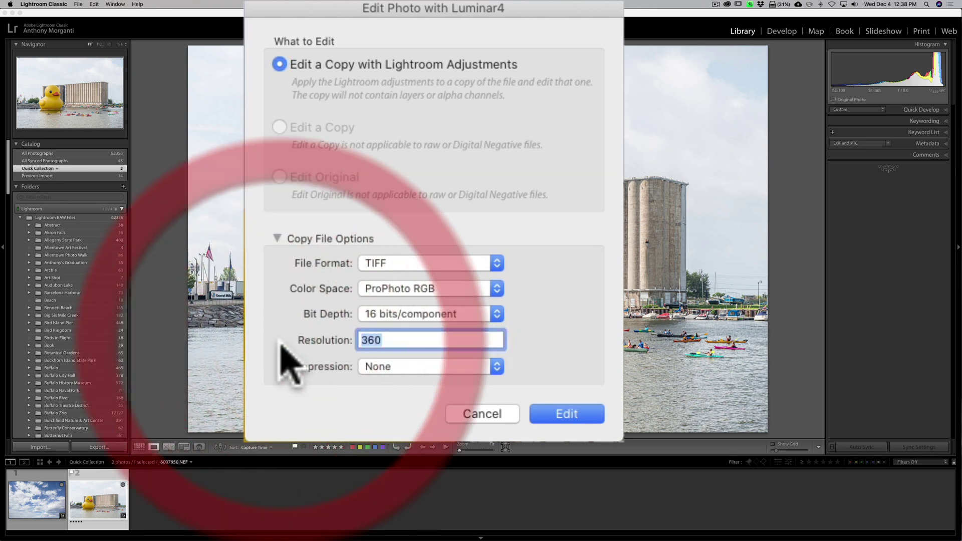
pyautogui.write('300')
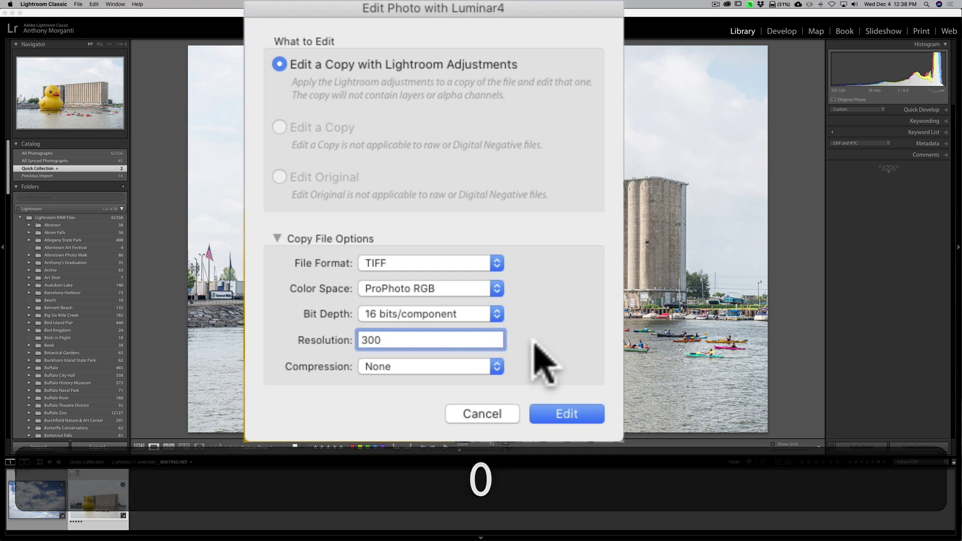
pyautogui.press('shift')
pyautogui.press('Tab')
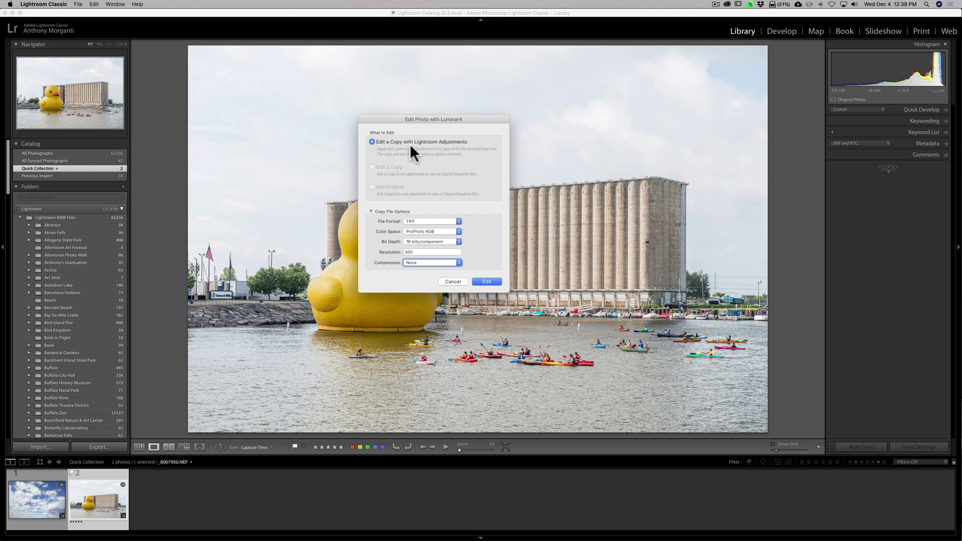
pyautogui.click(486, 282)
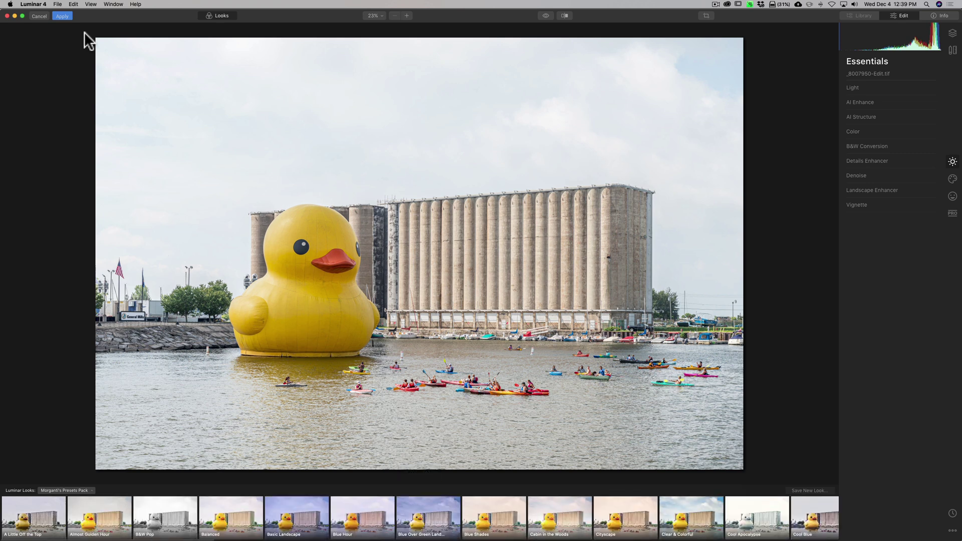
# Hide the Looks presets strip so the duck harbor photo gets more room
pyautogui.click(218, 14)
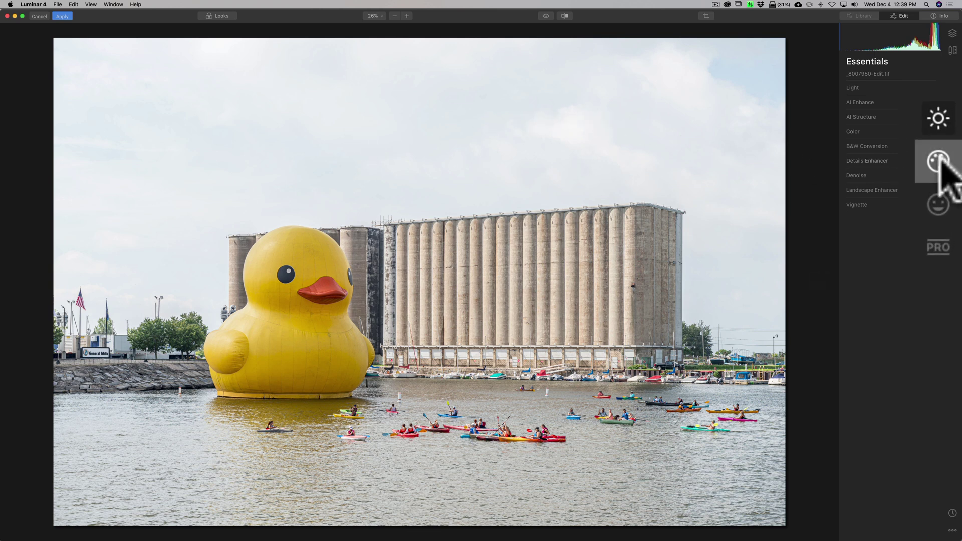
# Replace the sky using AI Sky Replacement with the custom Suess-Cloud-Sky_175.jpg image
pyautogui.click(938, 160)
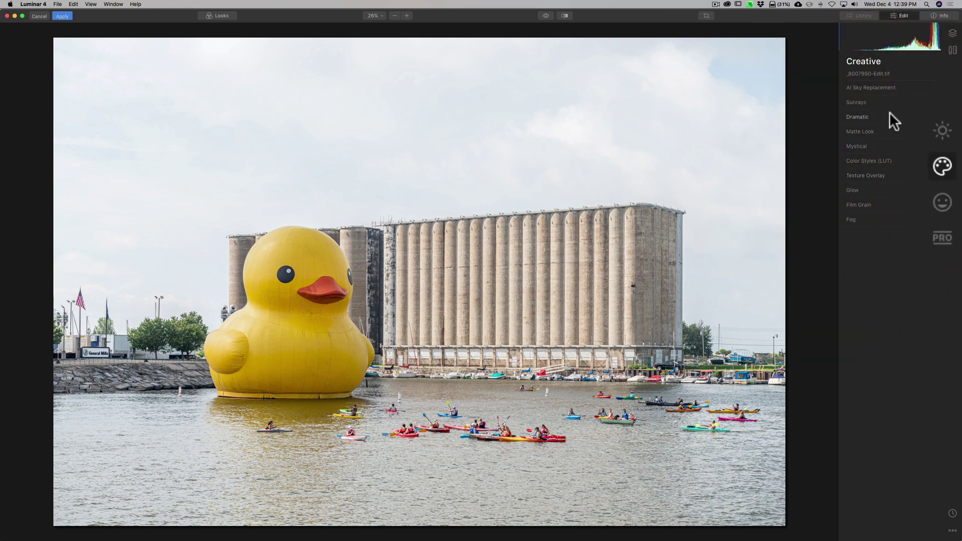
pyautogui.click(872, 87)
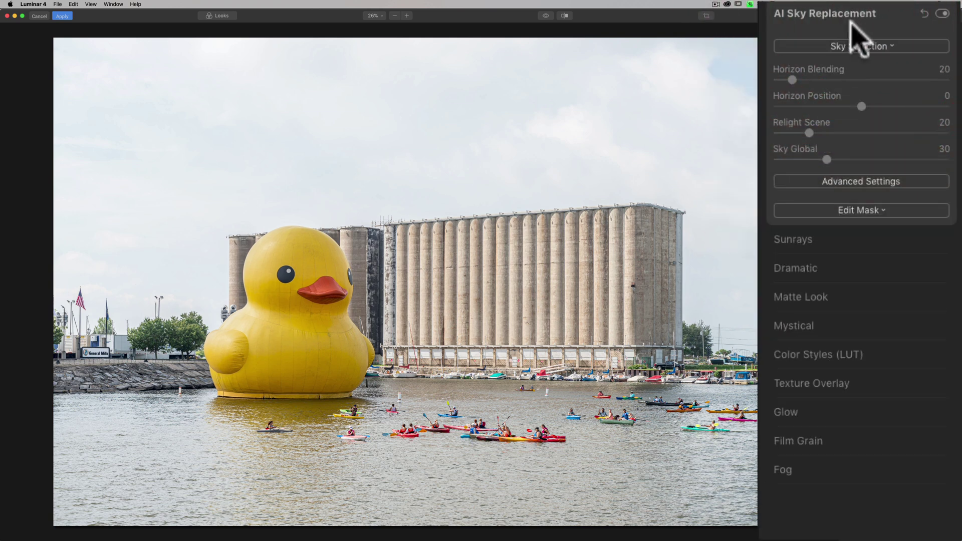
pyautogui.click(858, 46)
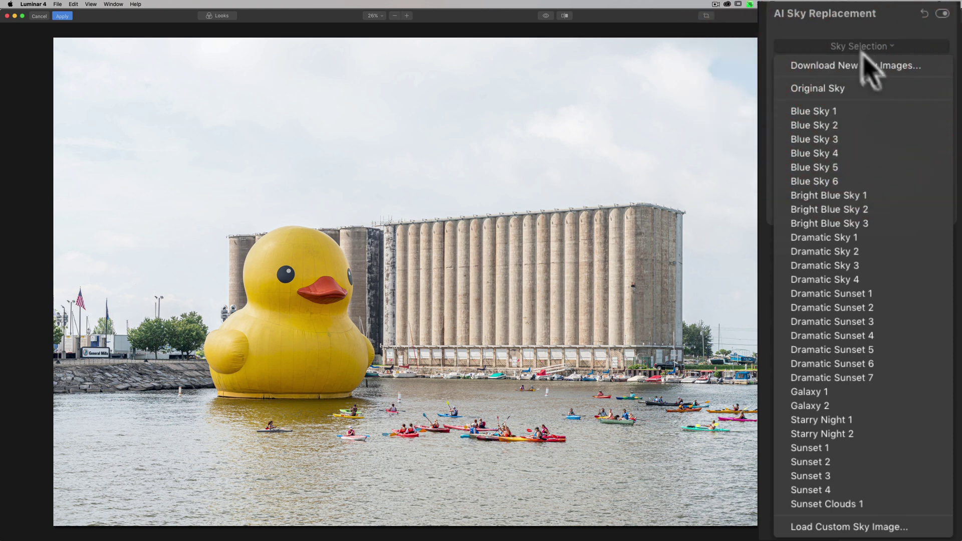
pyautogui.click(847, 527)
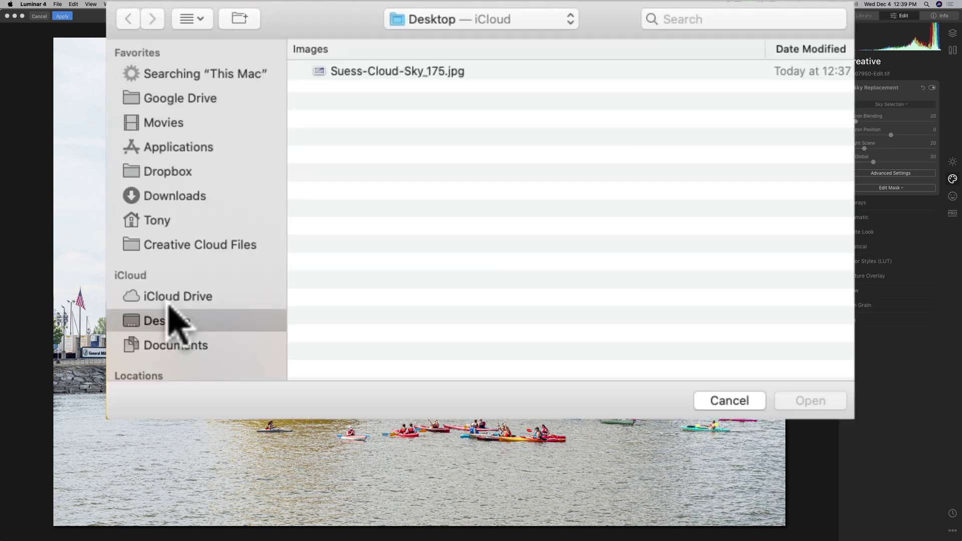
pyautogui.click(394, 73)
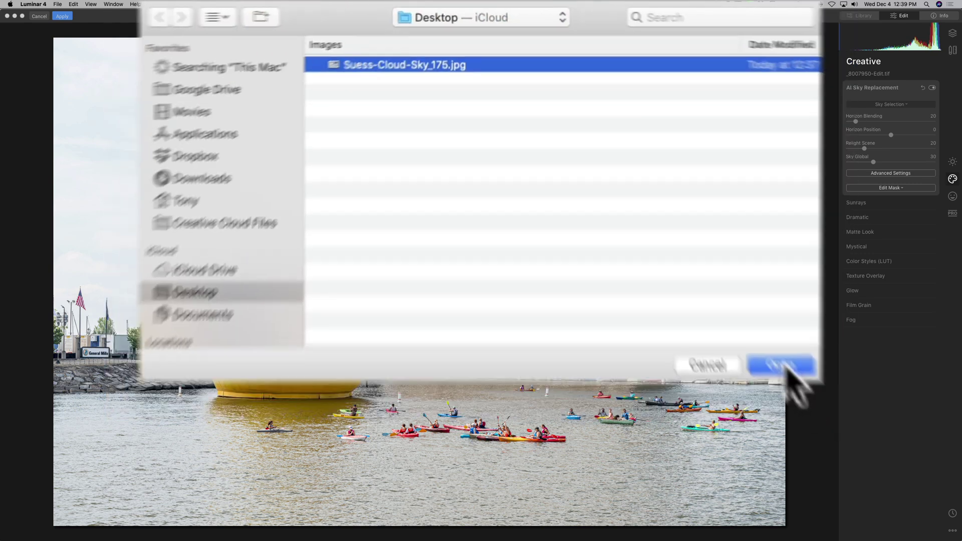
pyautogui.click(810, 401)
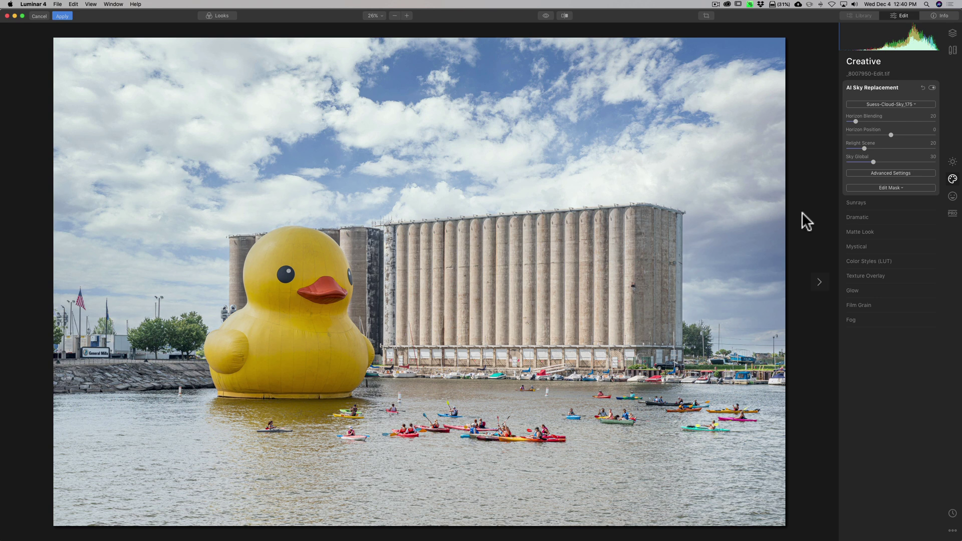
# In Essentials > Light, try darker and brighter Exposure, then reset Exposure to 0.00
pyautogui.click(952, 161)
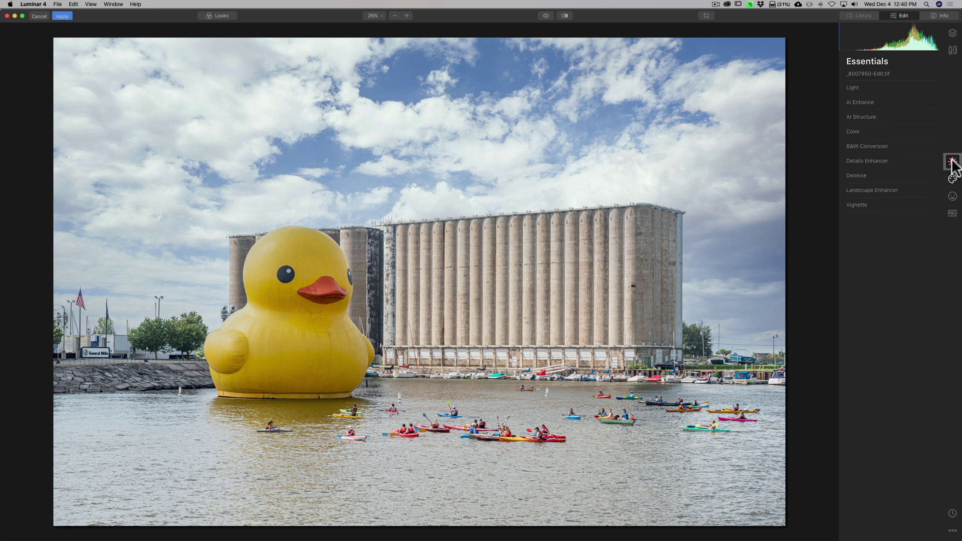
pyautogui.click(873, 91)
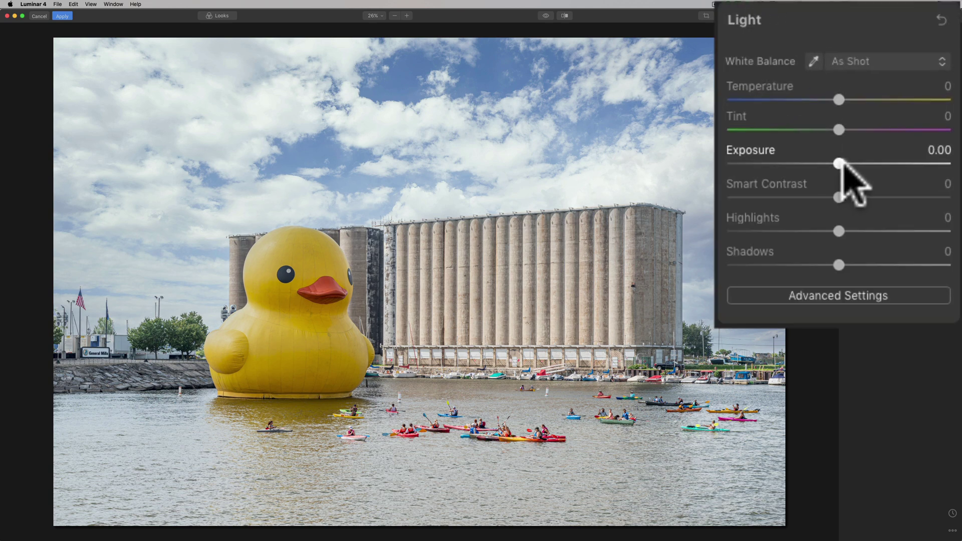
pyautogui.moveTo(839, 164); pyautogui.dragTo(796, 165)
pyautogui.moveTo(870, 146)
pyautogui.mouseDown()
pyautogui.moveTo(847, 146)
pyautogui.moveTo(919, 146)
pyautogui.moveTo(883, 145)
pyautogui.mouseUp()
pyautogui.doubleClick(883, 145)
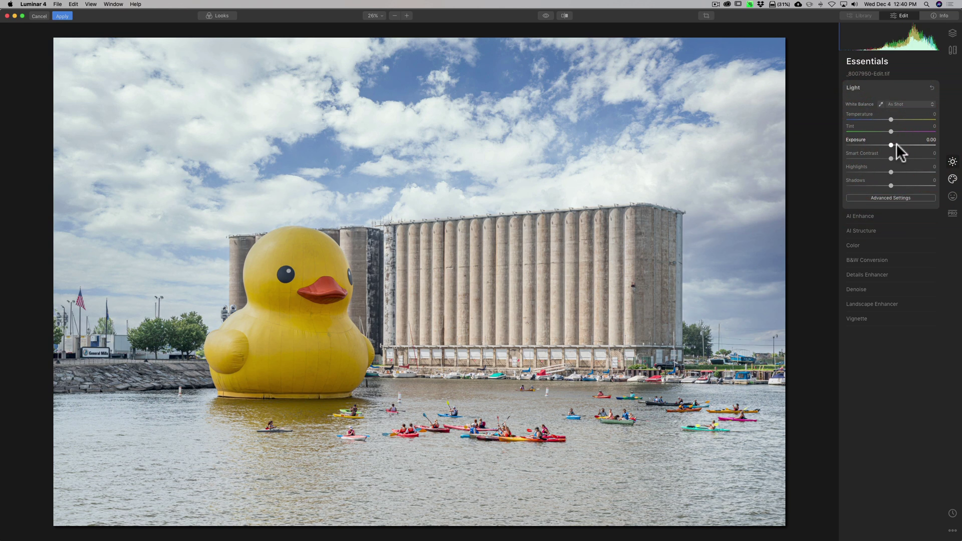
pyautogui.click(896, 89)
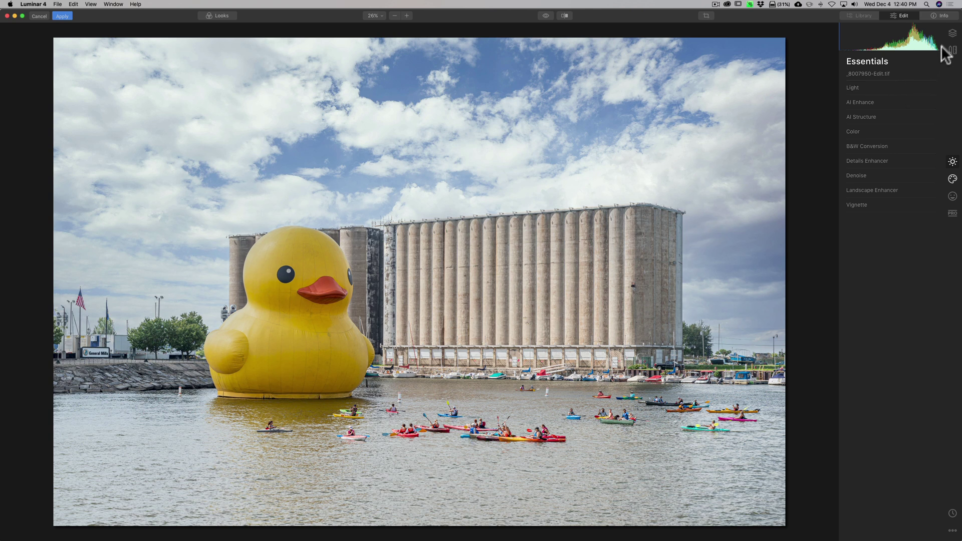
# Add a new Stamped Layer above _8007950-Edit.tif from the Layers panel
pyautogui.click(952, 34)
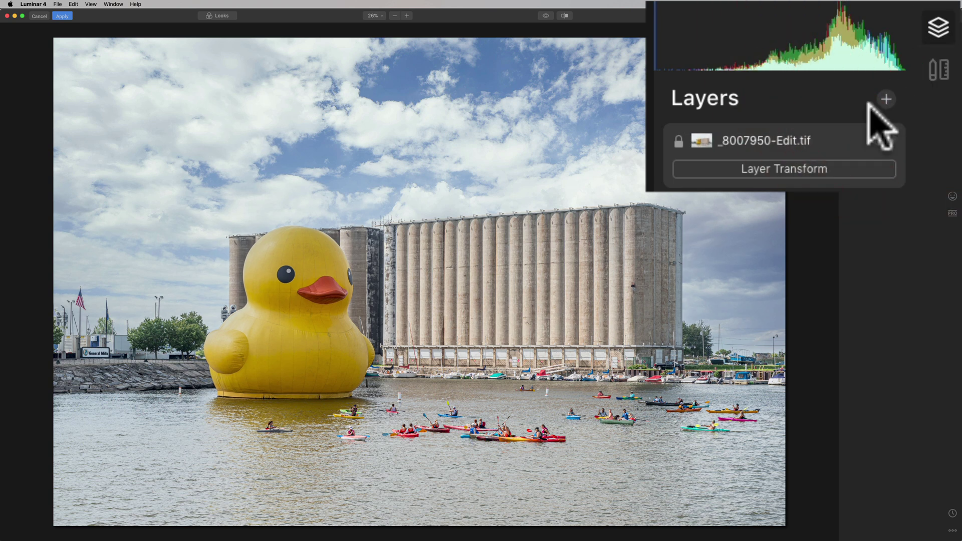
pyautogui.click(882, 99)
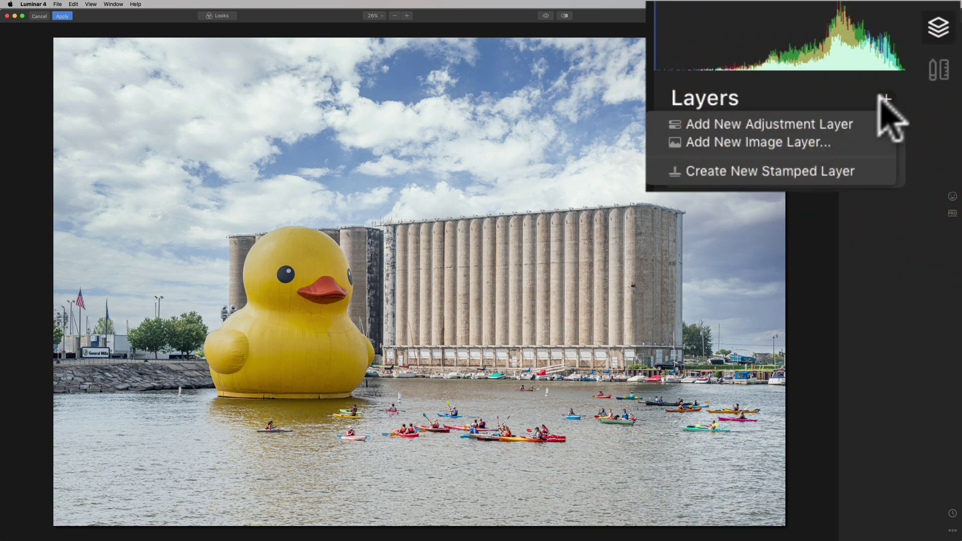
pyautogui.click(760, 170)
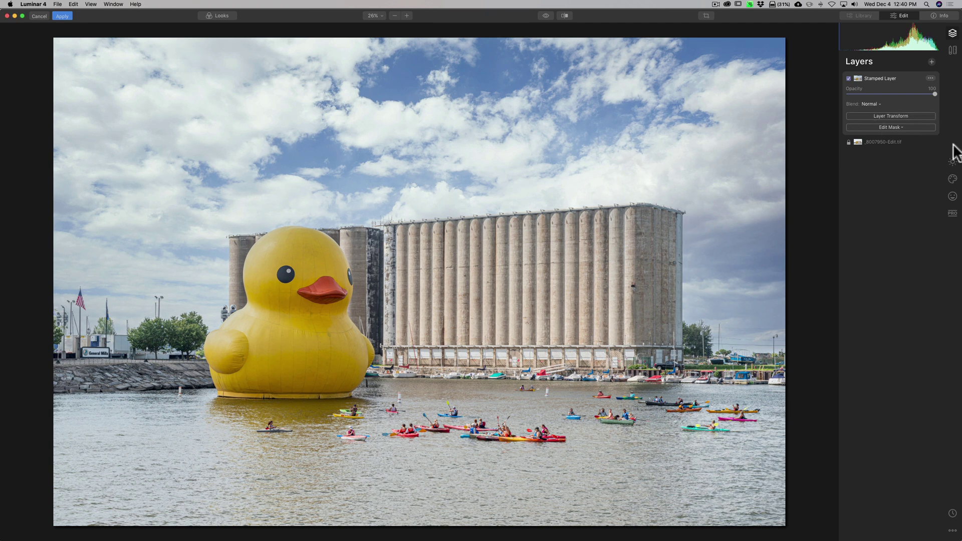
# Try lowering the stamped layer's Exposure in Essentials > Light
pyautogui.click(952, 162)
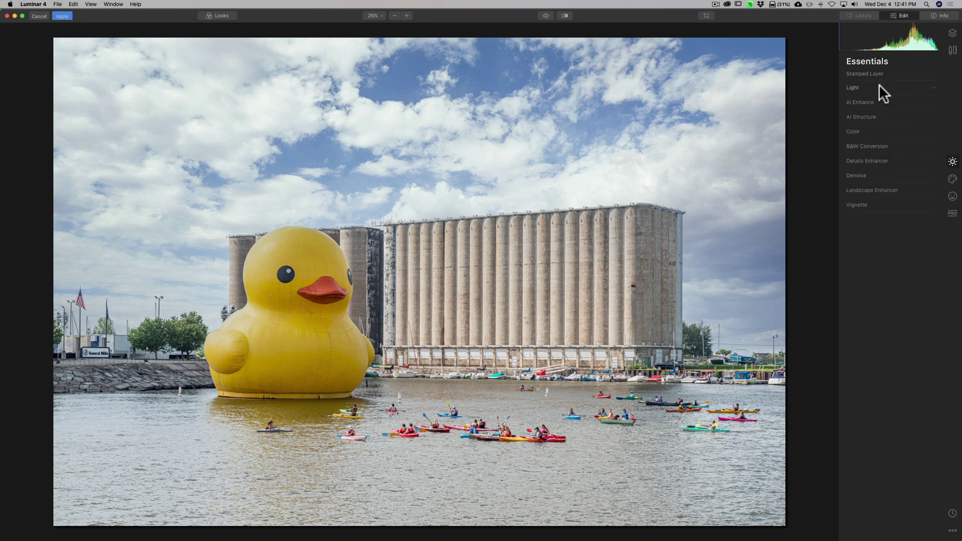
pyautogui.click(879, 86)
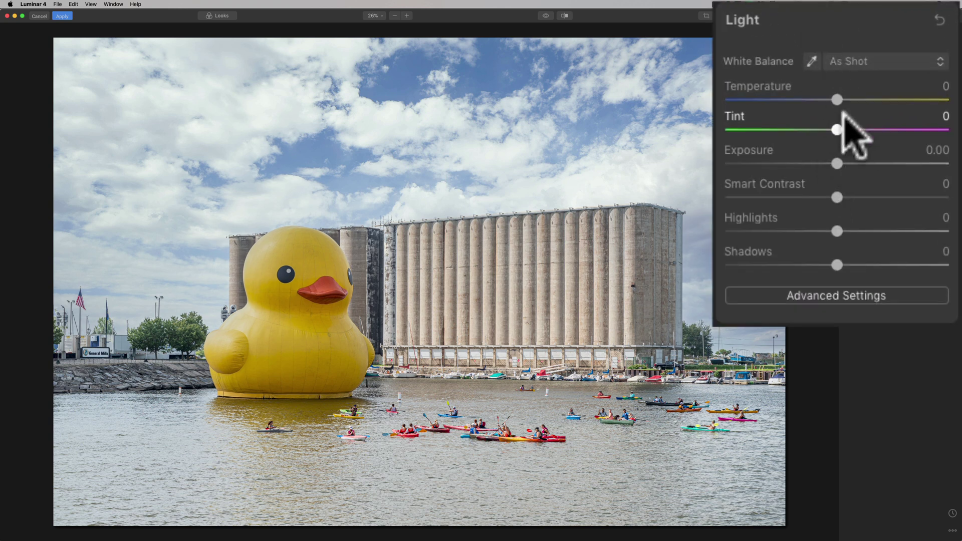
pyautogui.moveTo(834, 163); pyautogui.dragTo(891, 150)
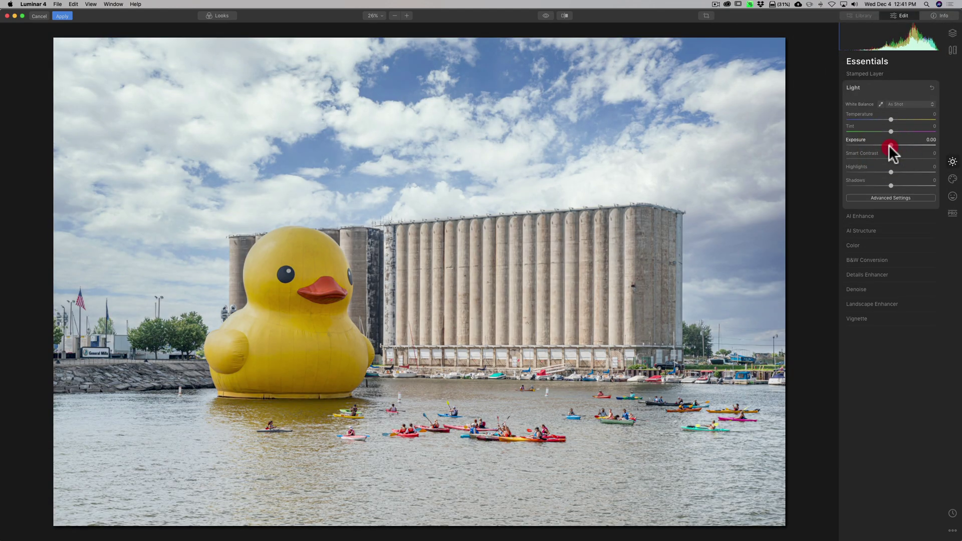
pyautogui.click(876, 83)
# In AI Enhance, boost AI Accent and set AI Sky Enhancer to 5
pyautogui.click(884, 103)
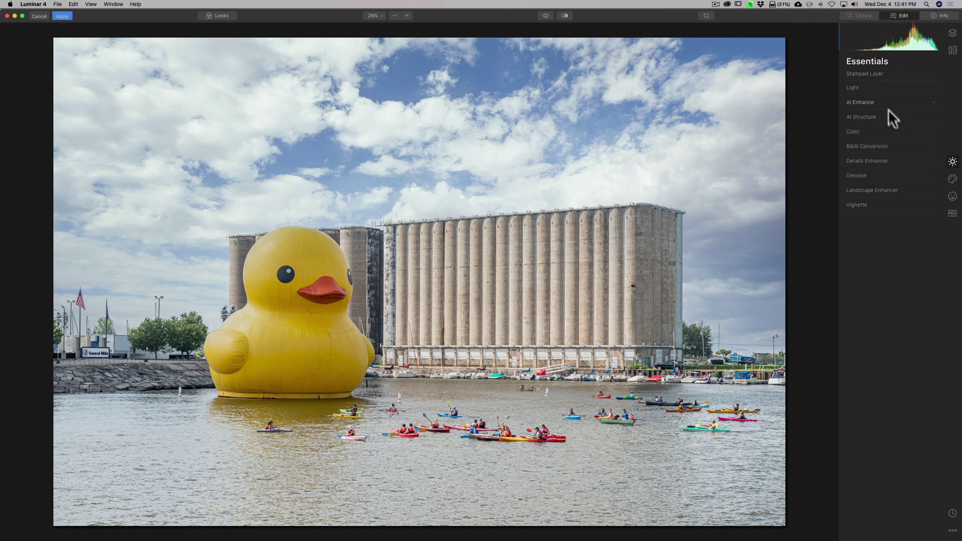
pyautogui.moveTo(847, 121); pyautogui.dragTo(901, 122)
pyautogui.moveTo(846, 136)
pyautogui.mouseDown()
pyautogui.moveTo(874, 137)
pyautogui.moveTo(849, 135)
pyautogui.mouseUp()
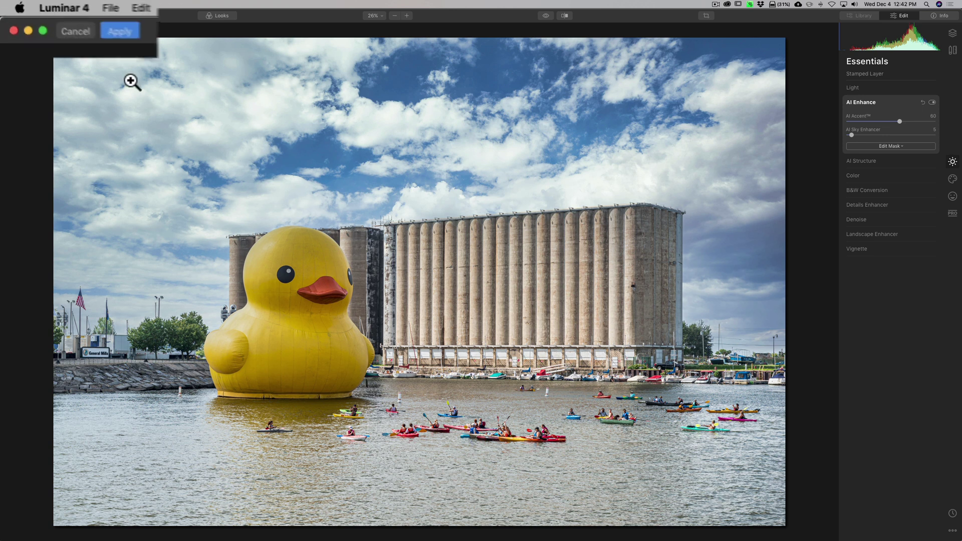
# Apply the Luminar edits and import the changed _8007950-Edit.tif settings from disk in Lightroom
pyautogui.click(153, 40)
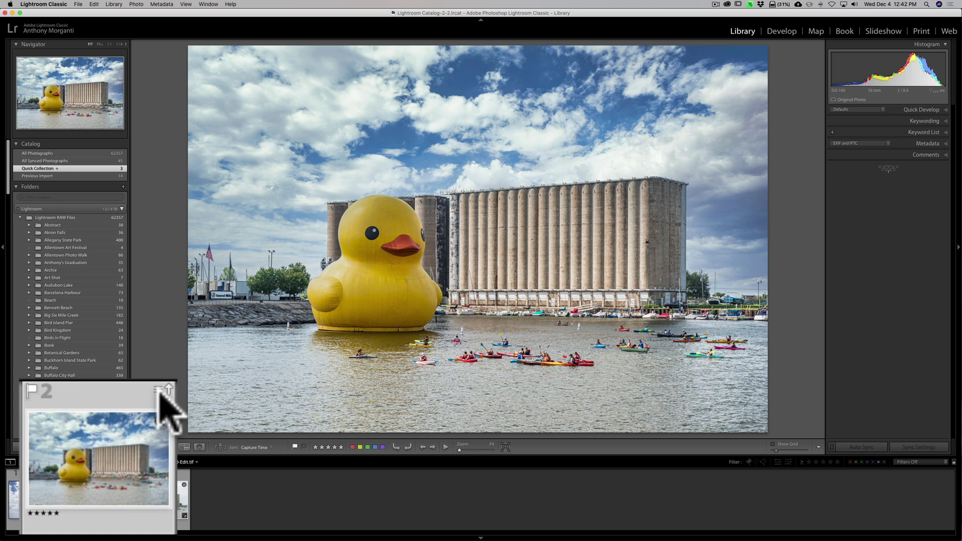
pyautogui.click(124, 472)
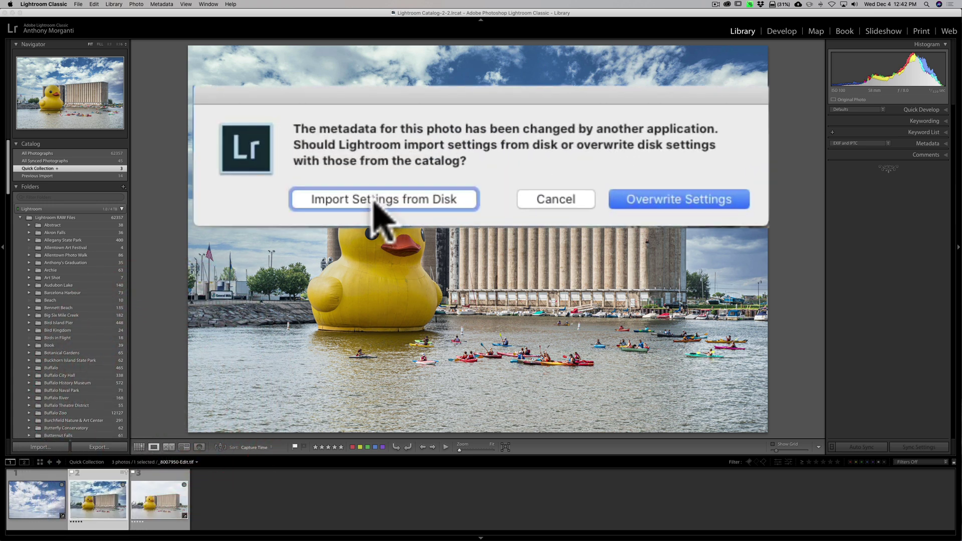
pyautogui.click(382, 200)
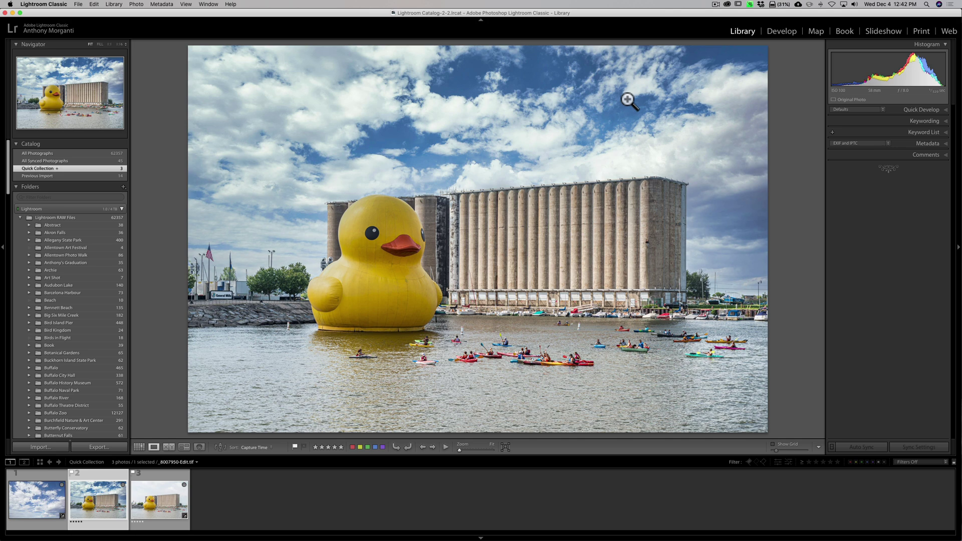
# In Develop's HSL panel, try lowering Blue Saturation, then reset it to 0
pyautogui.click(779, 29)
pyautogui.click(946, 149)
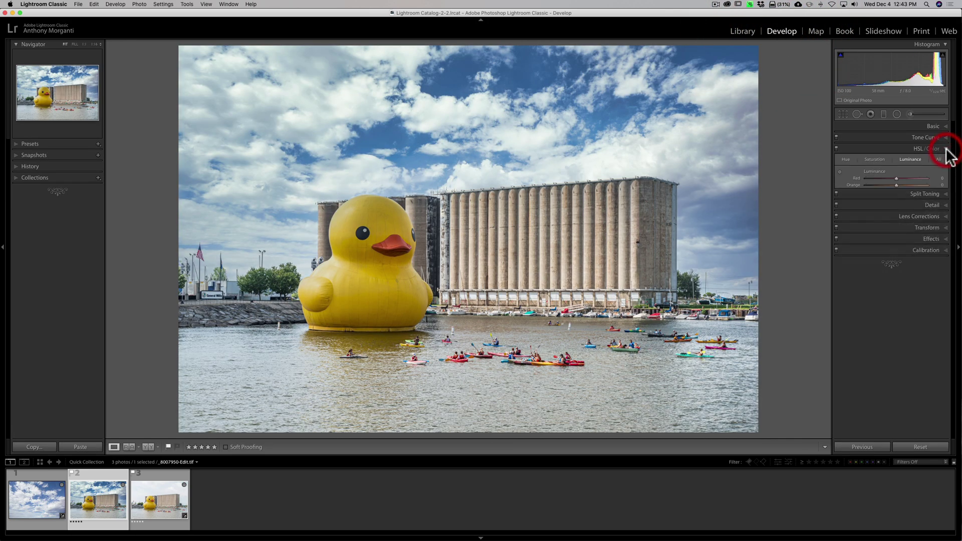
pyautogui.click(873, 159)
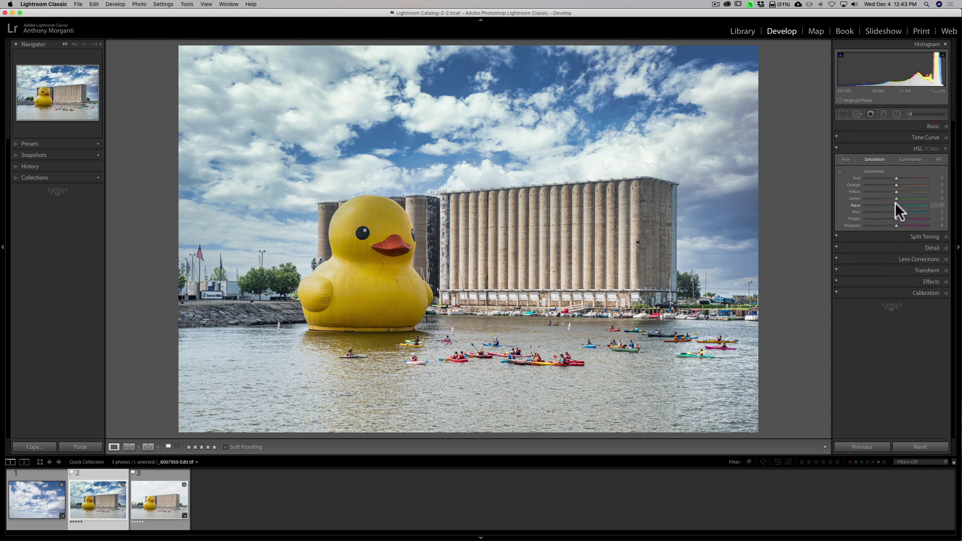
pyautogui.moveTo(895, 211)
pyautogui.mouseDown()
pyautogui.moveTo(882, 214)
pyautogui.moveTo(897, 213)
pyautogui.mouseUp()
pyautogui.doubleClick(887, 210)
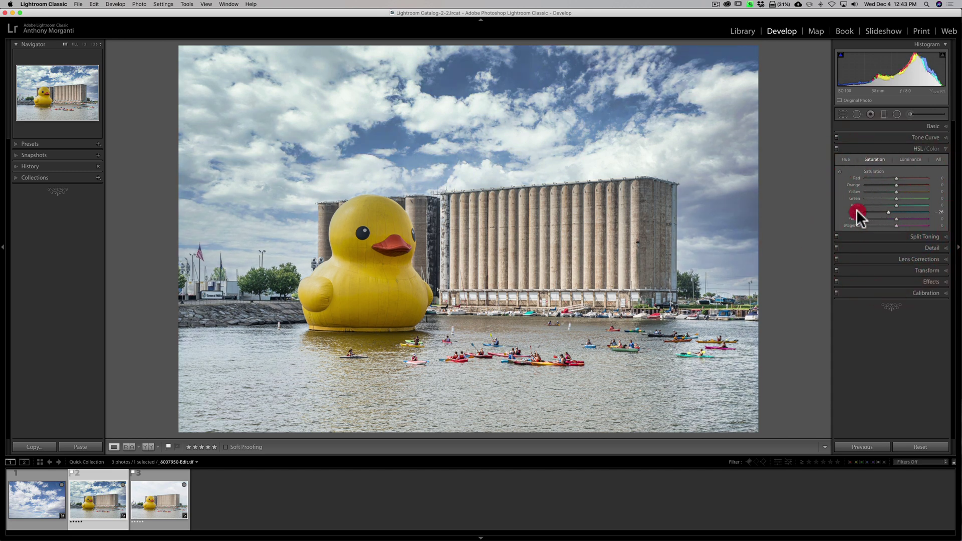
# Raise Blue Luminance to +36 to brighten the sky
pyautogui.click(907, 159)
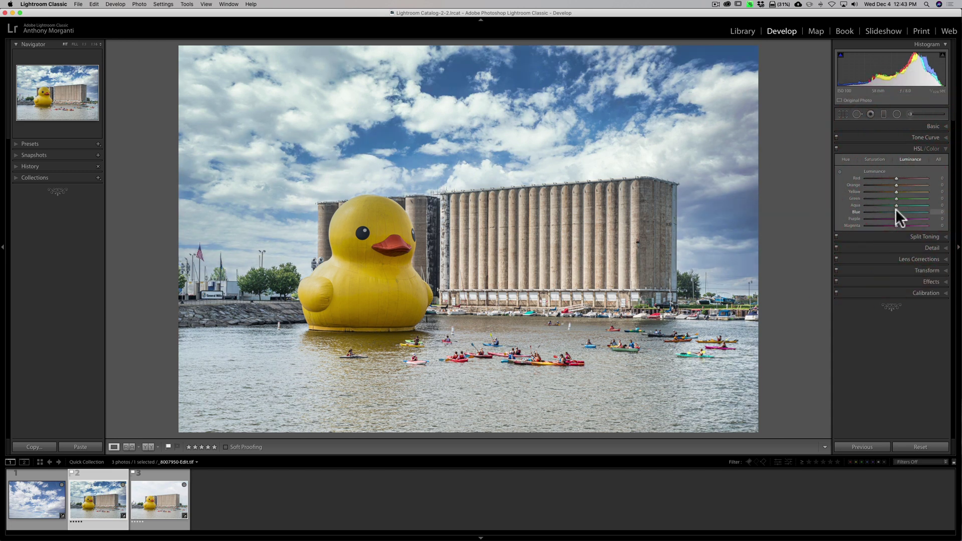
pyautogui.moveTo(895, 210); pyautogui.dragTo(904, 210)
pyautogui.click(941, 149)
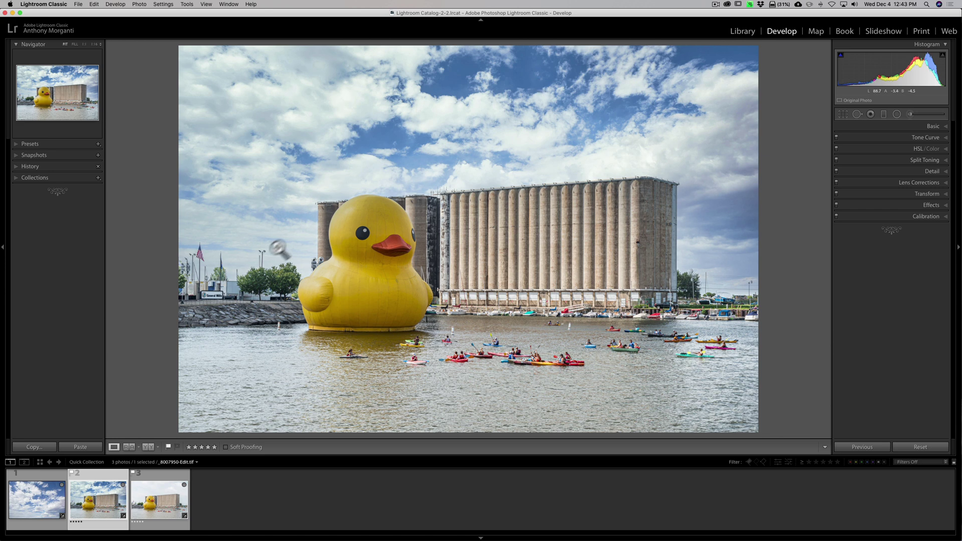
# Compare the Suess-Cloud-Sky_175 sky, the edited TIFF, and the original _8007950.NEF photo
pyautogui.click(44, 488)
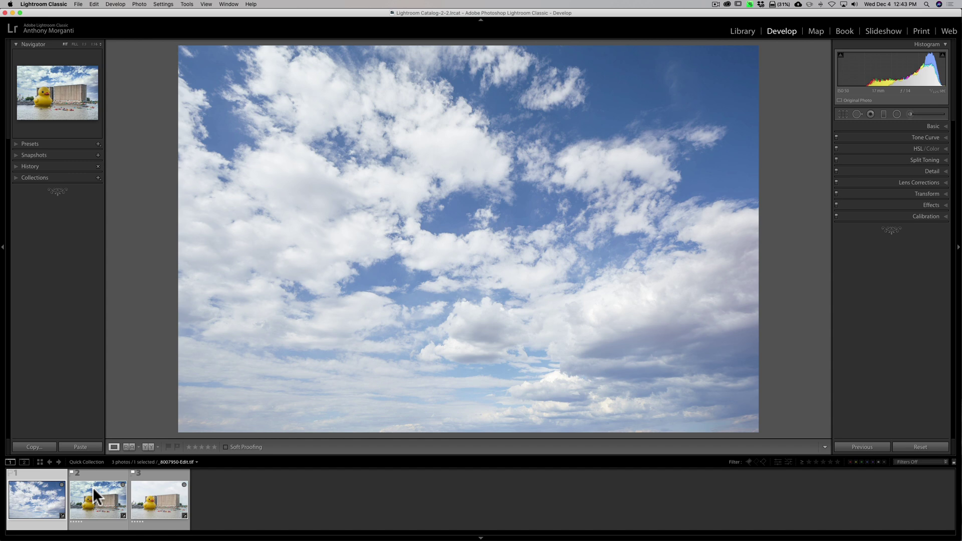
pyautogui.click(96, 496)
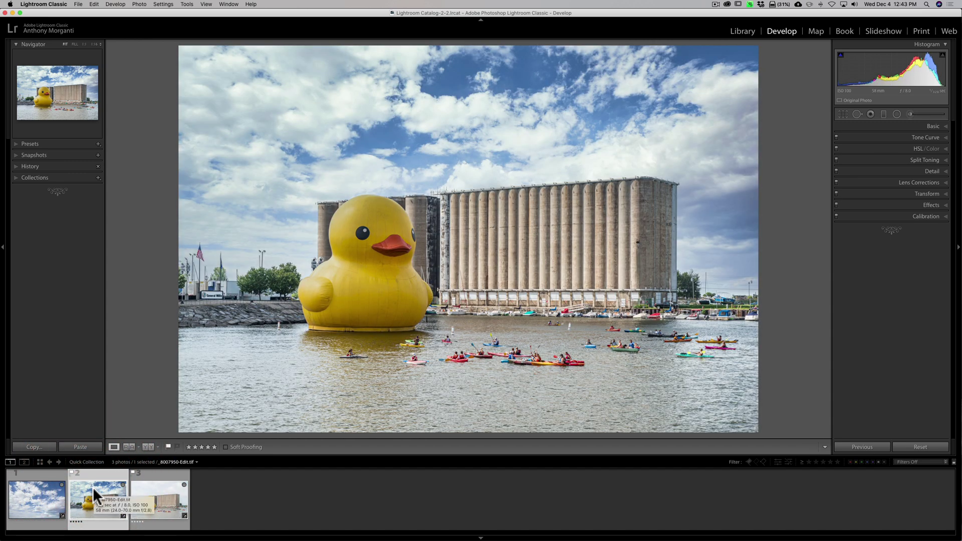
pyautogui.click(148, 500)
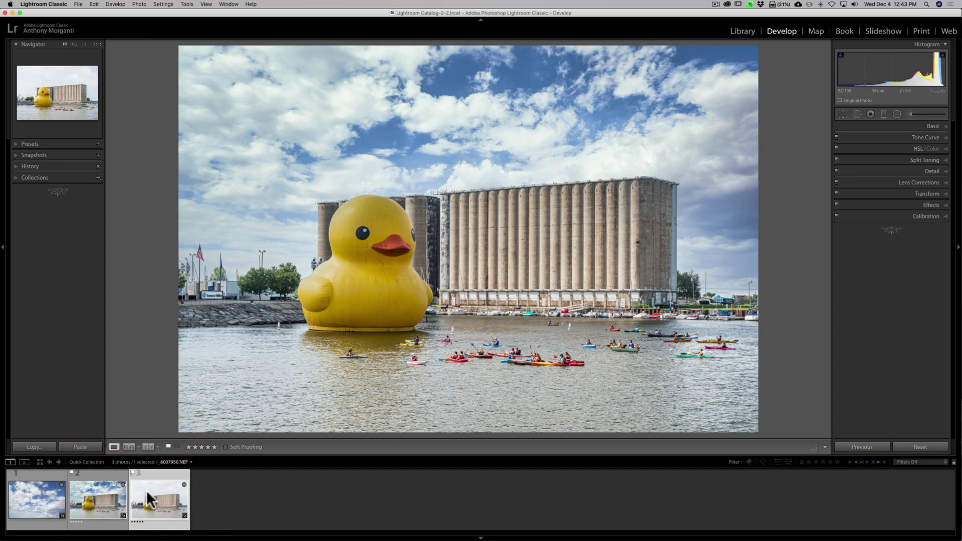